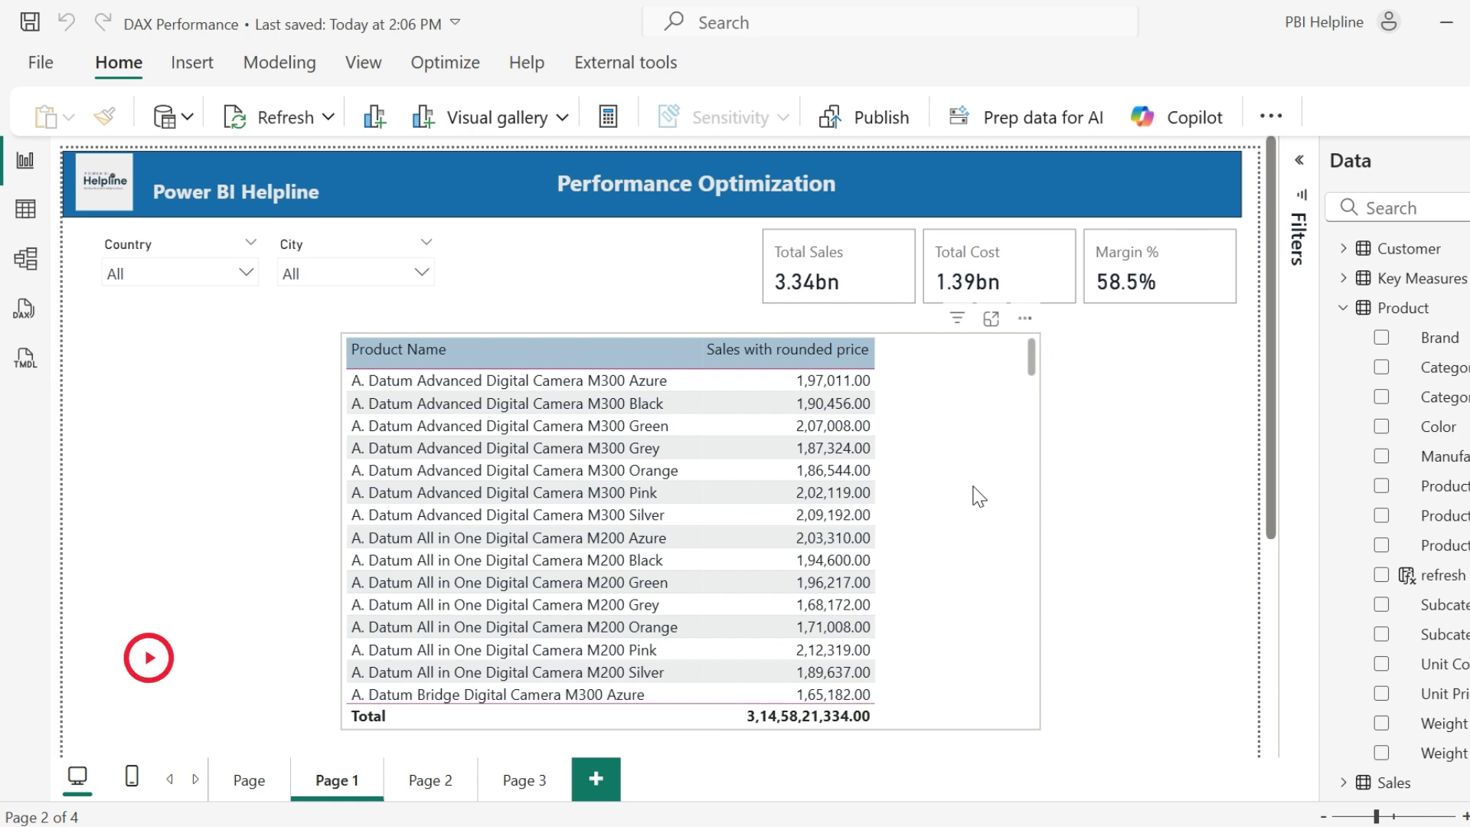
# Select the product sales table and view the Sales with rounded price measure formula
pyautogui.click(975, 499)
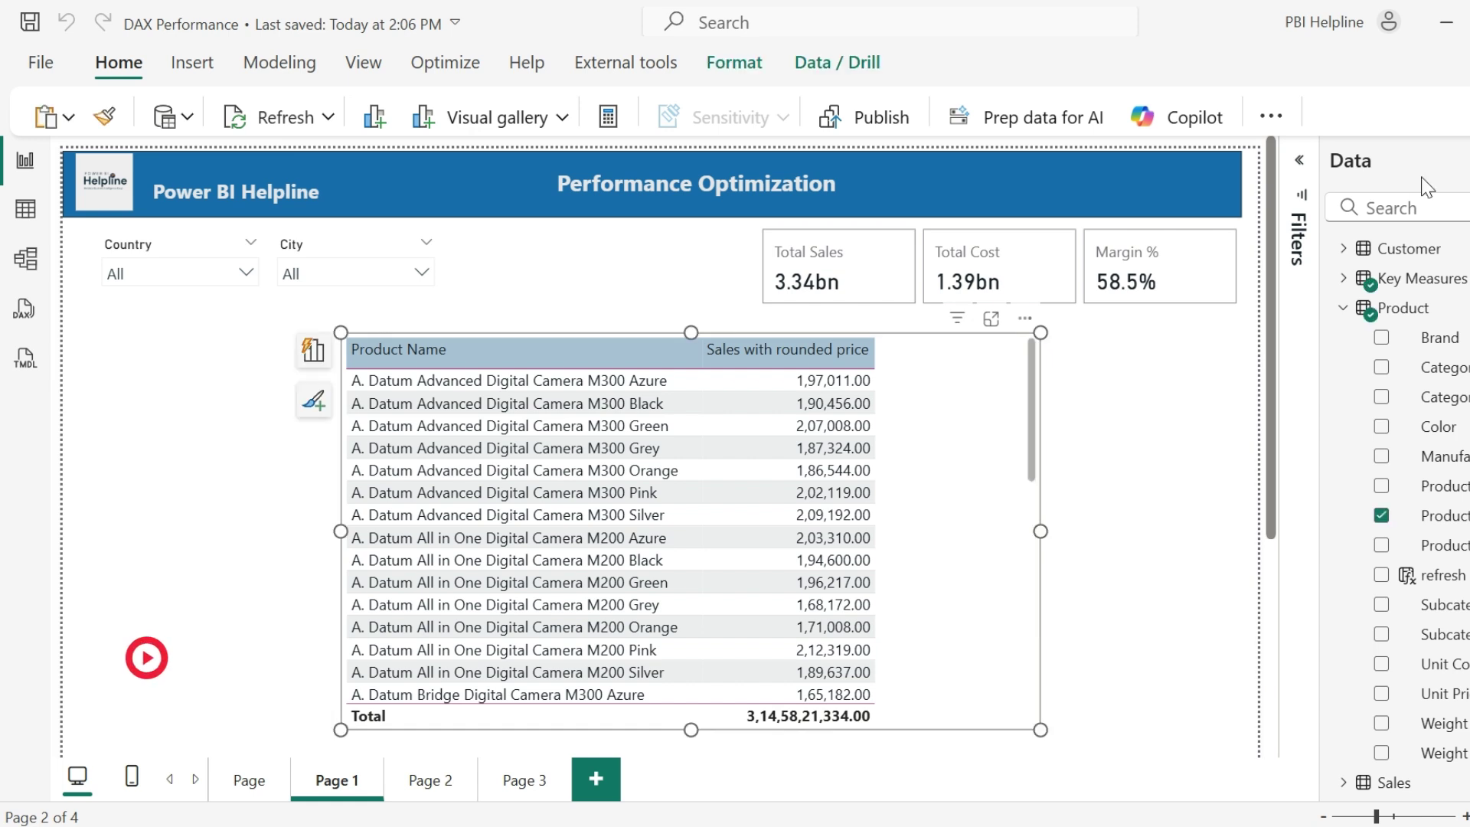
pyautogui.click(1342, 279)
pyautogui.click(1431, 396)
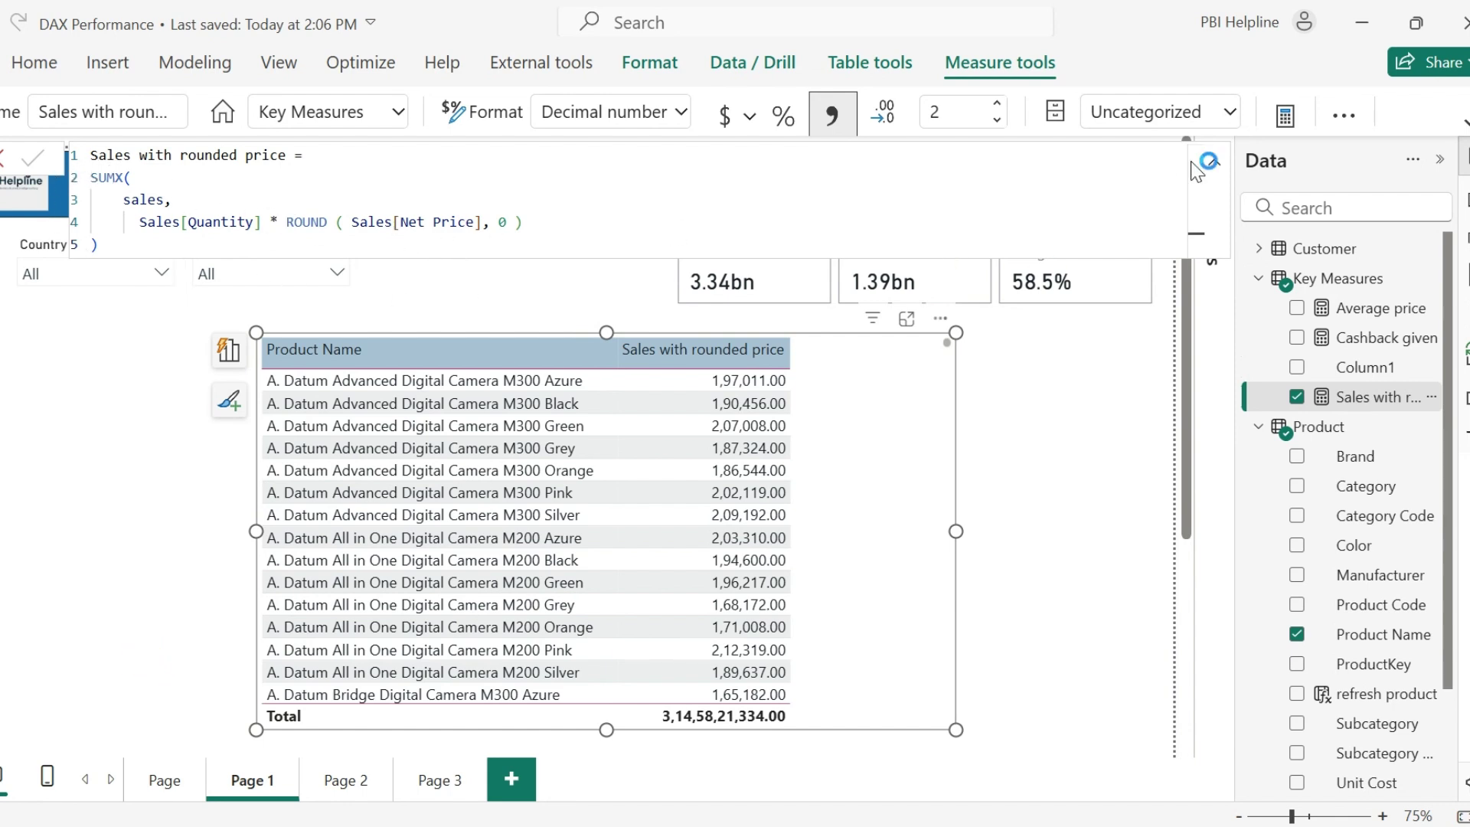
pyautogui.click(1214, 161)
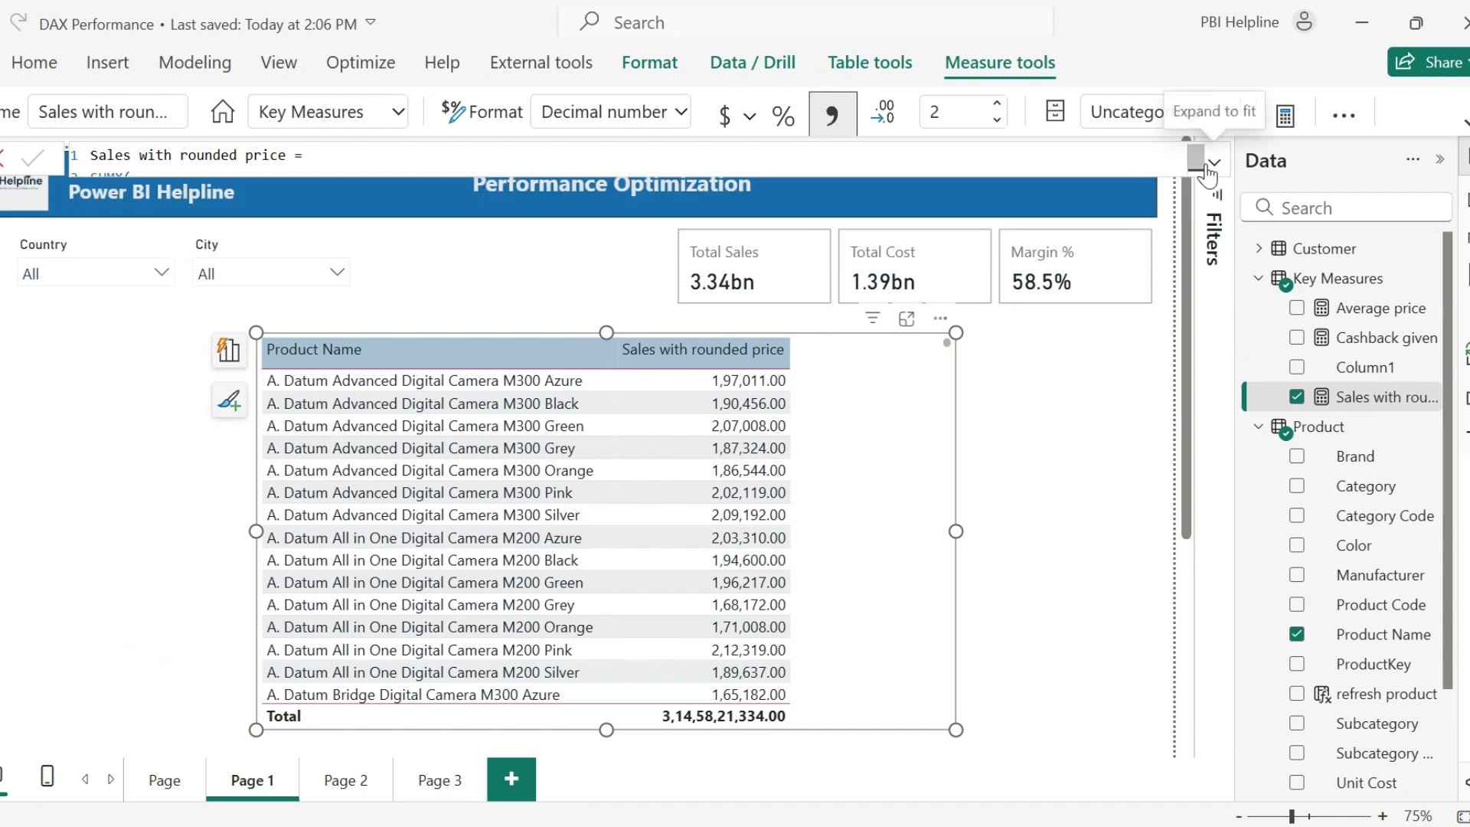
# Time the table's refresh in Performance analyzer: 522 ms total, 395 ms DAX query
pyautogui.click(1464, 275)
pyautogui.click(974, 204)
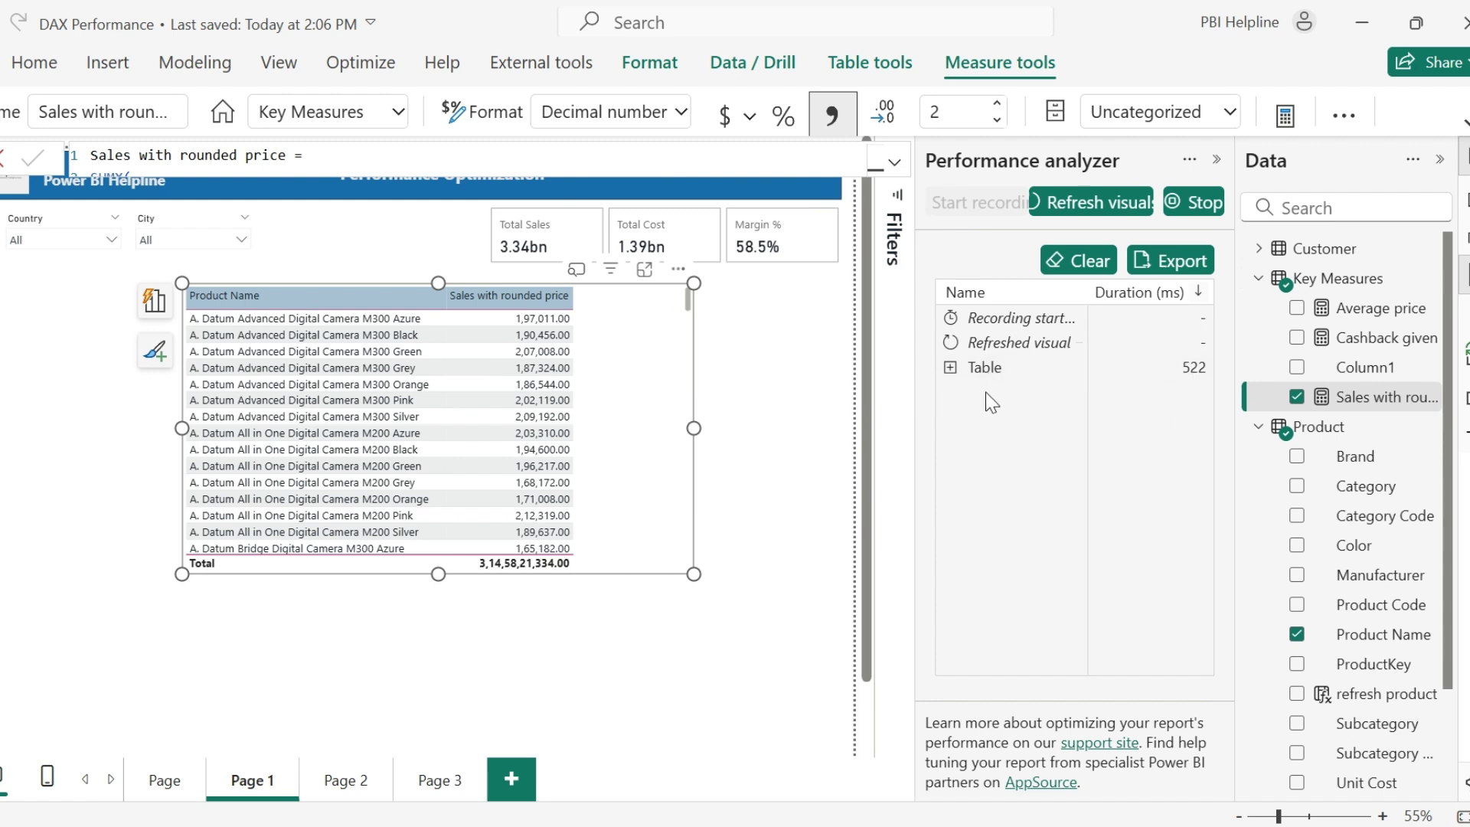
pyautogui.click(950, 368)
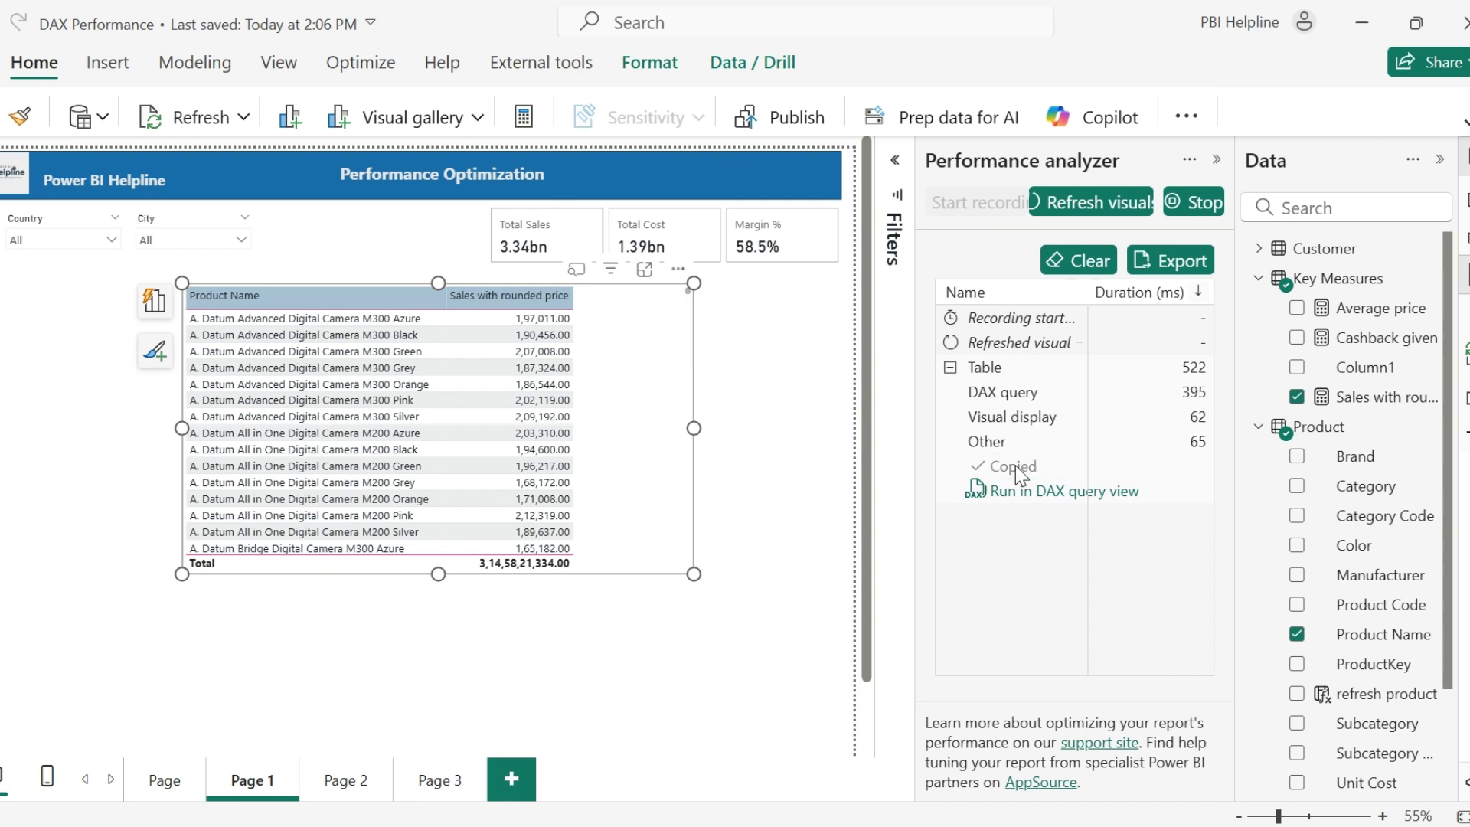
# Launch DAX Studio from External tools, enable Server Timings, and paste the copied table query
pyautogui.click(586, 65)
pyautogui.click(181, 122)
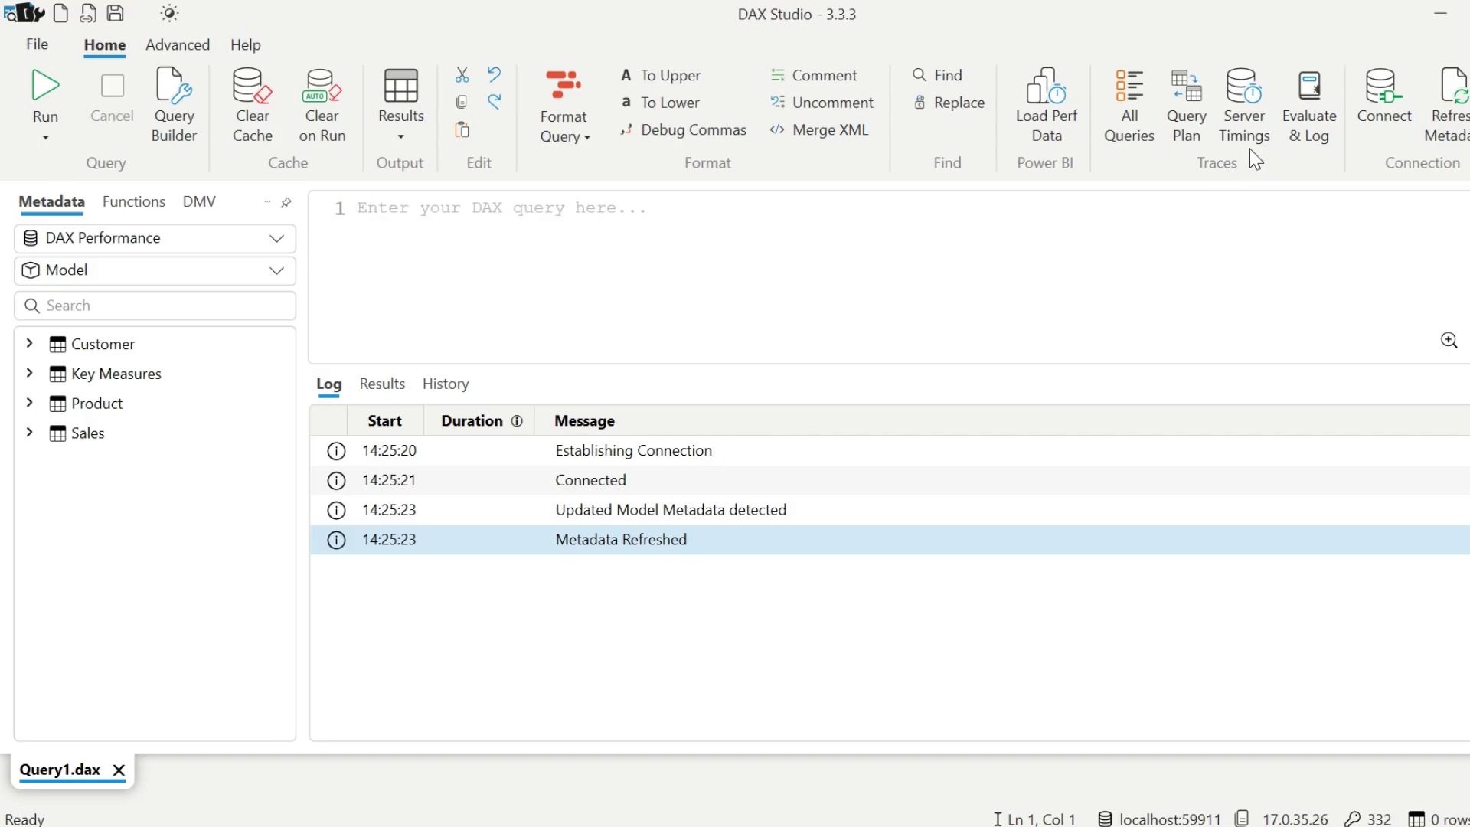
pyautogui.click(1249, 107)
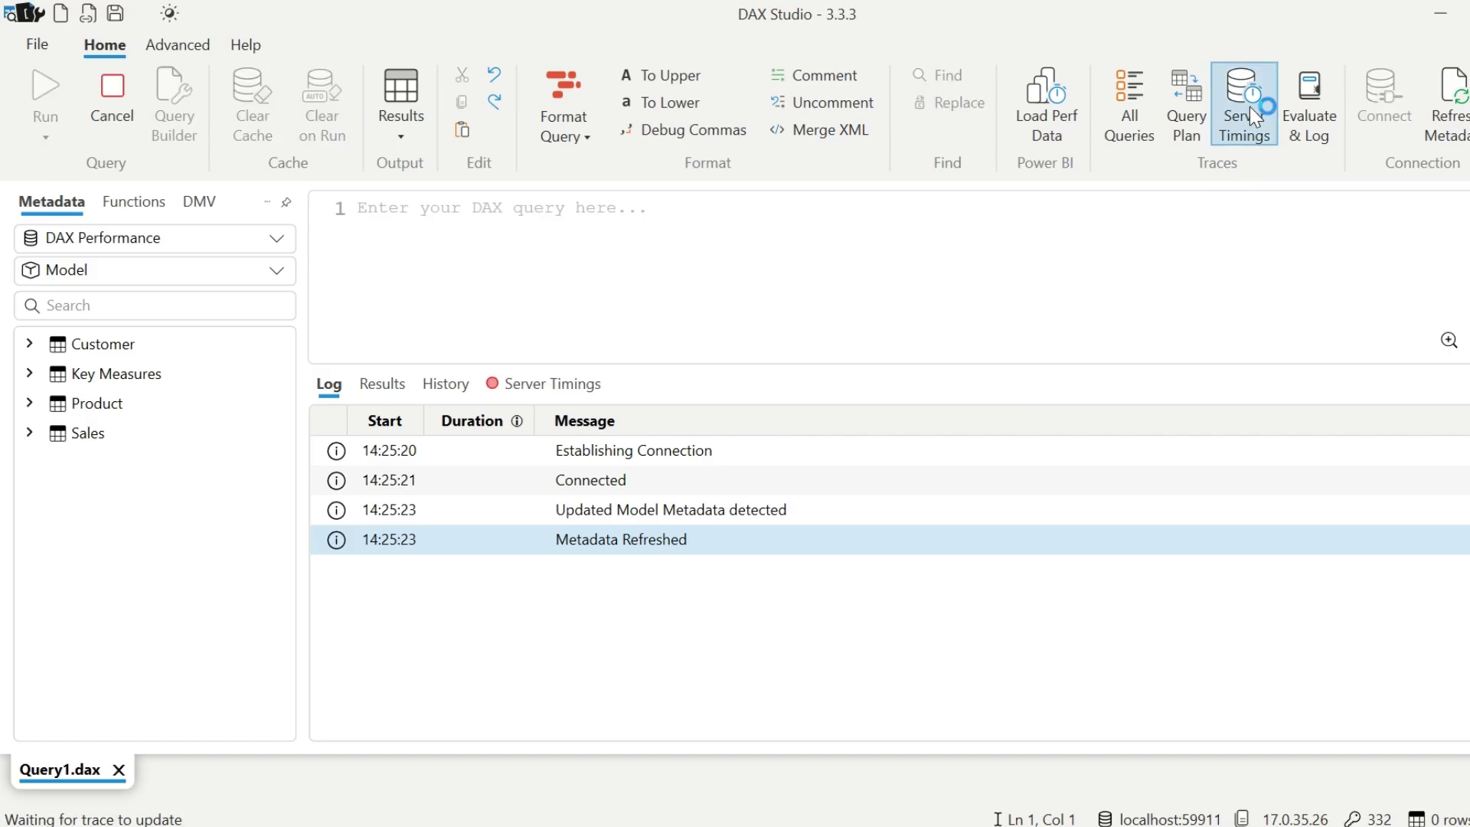
pyautogui.click(546, 392)
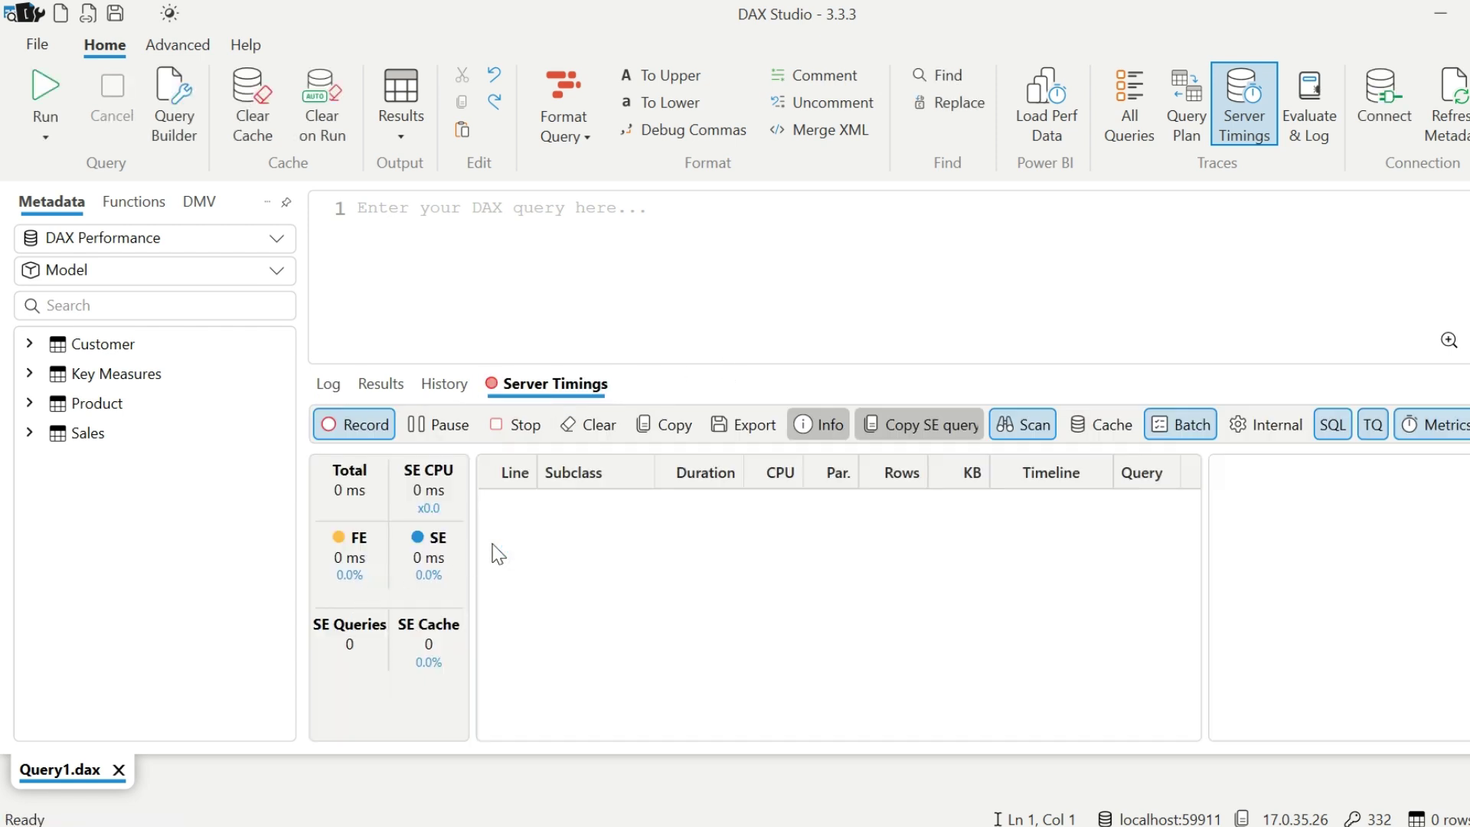
pyautogui.click(419, 231)
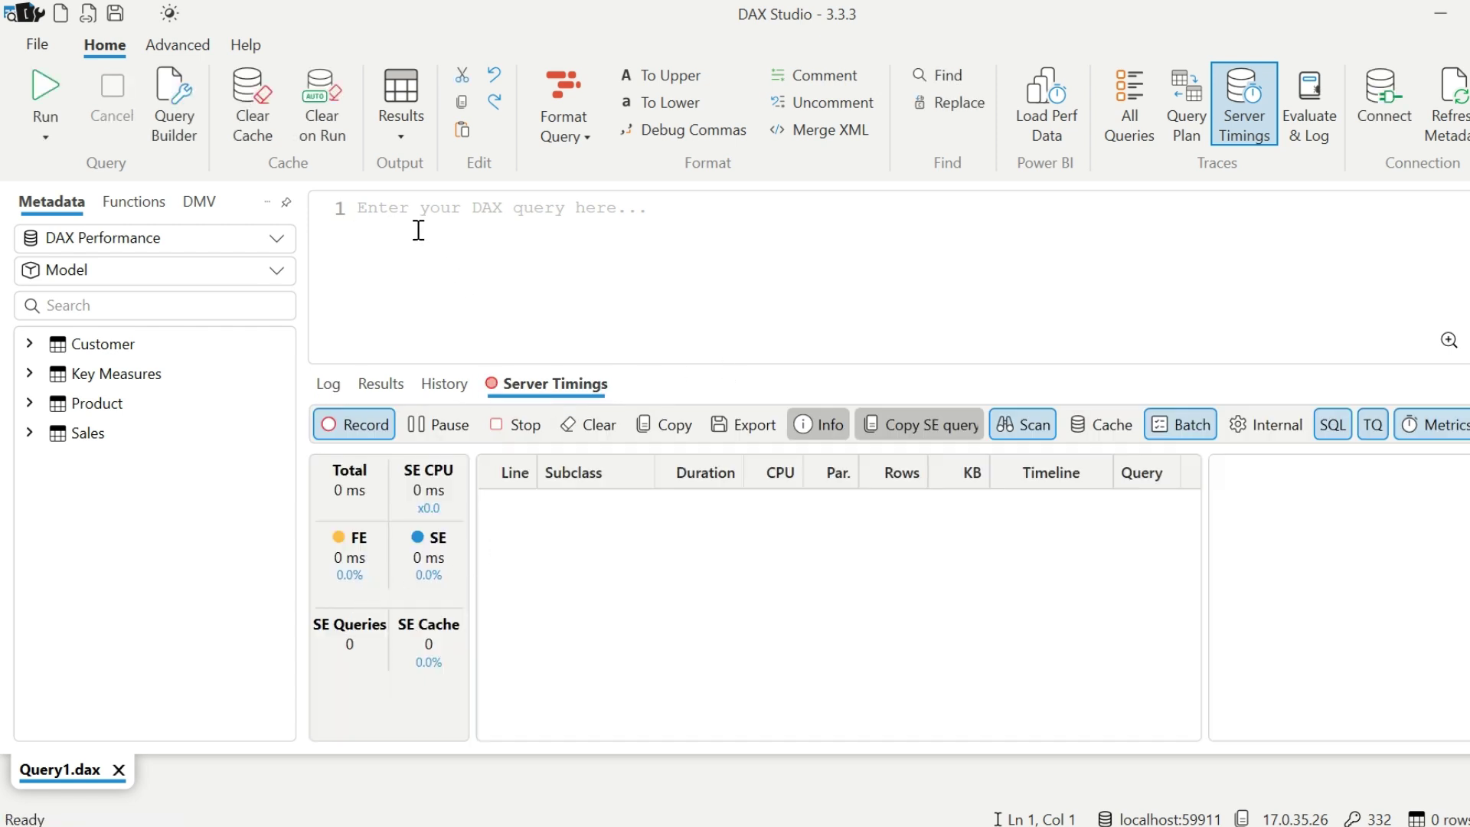
pyautogui.hotkey('ctrl', 'v')
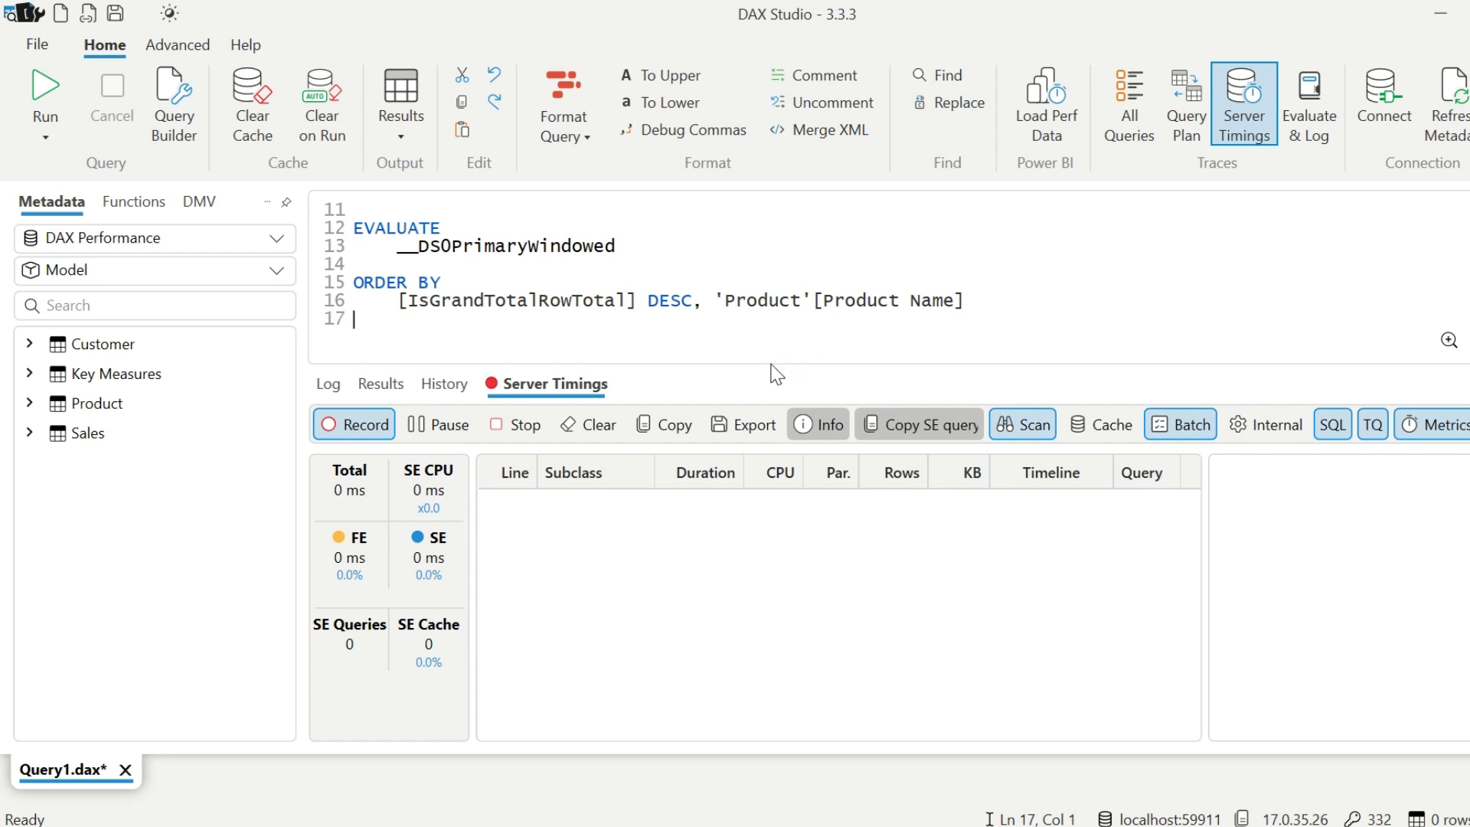
# Run the query and inspect its CallbackDataID scan: 553 ms total, 540 ms storage engine
pyautogui.moveTo(751, 365); pyautogui.dragTo(740, 477)
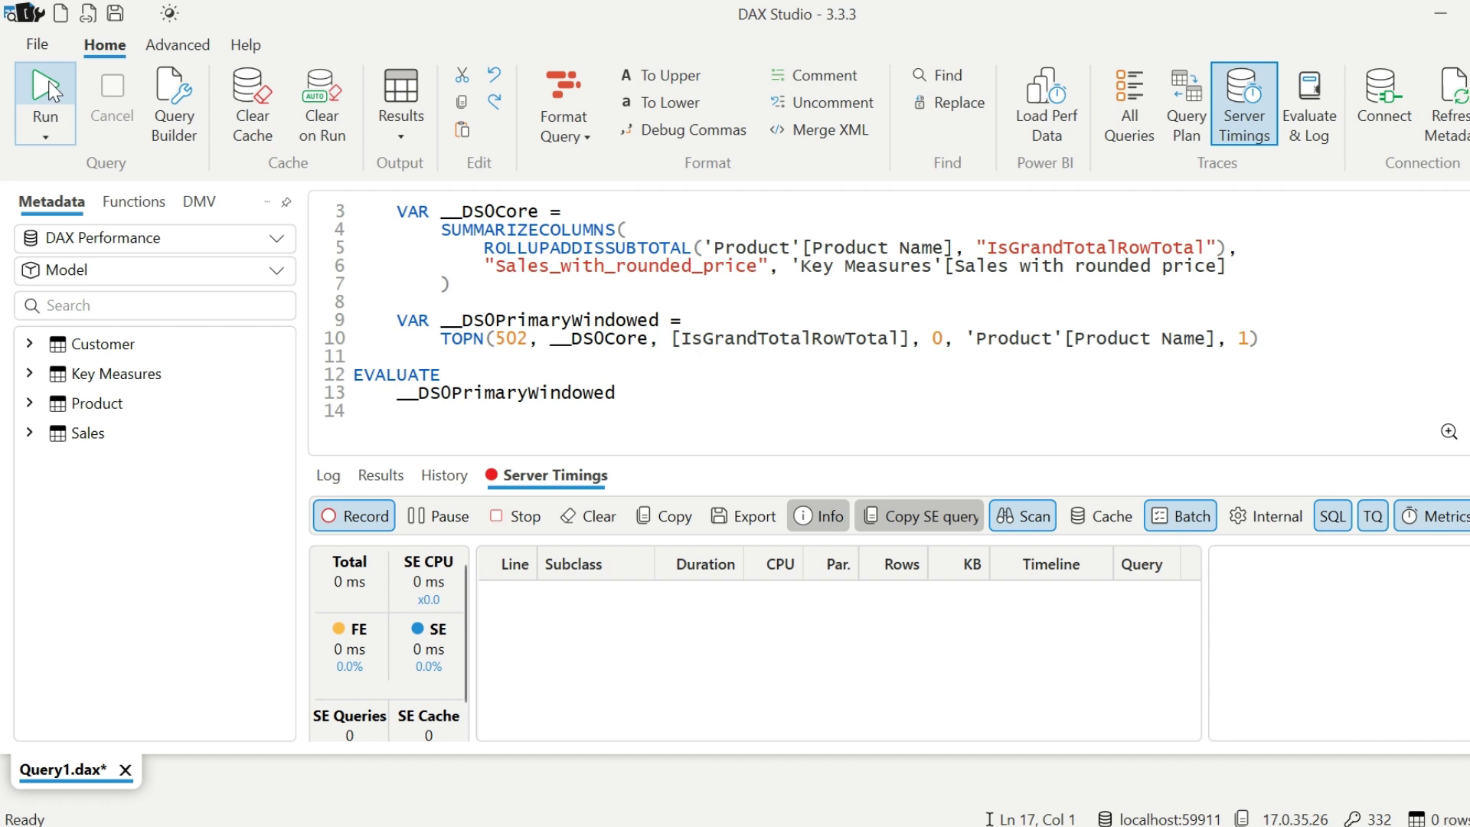
pyautogui.click(47, 90)
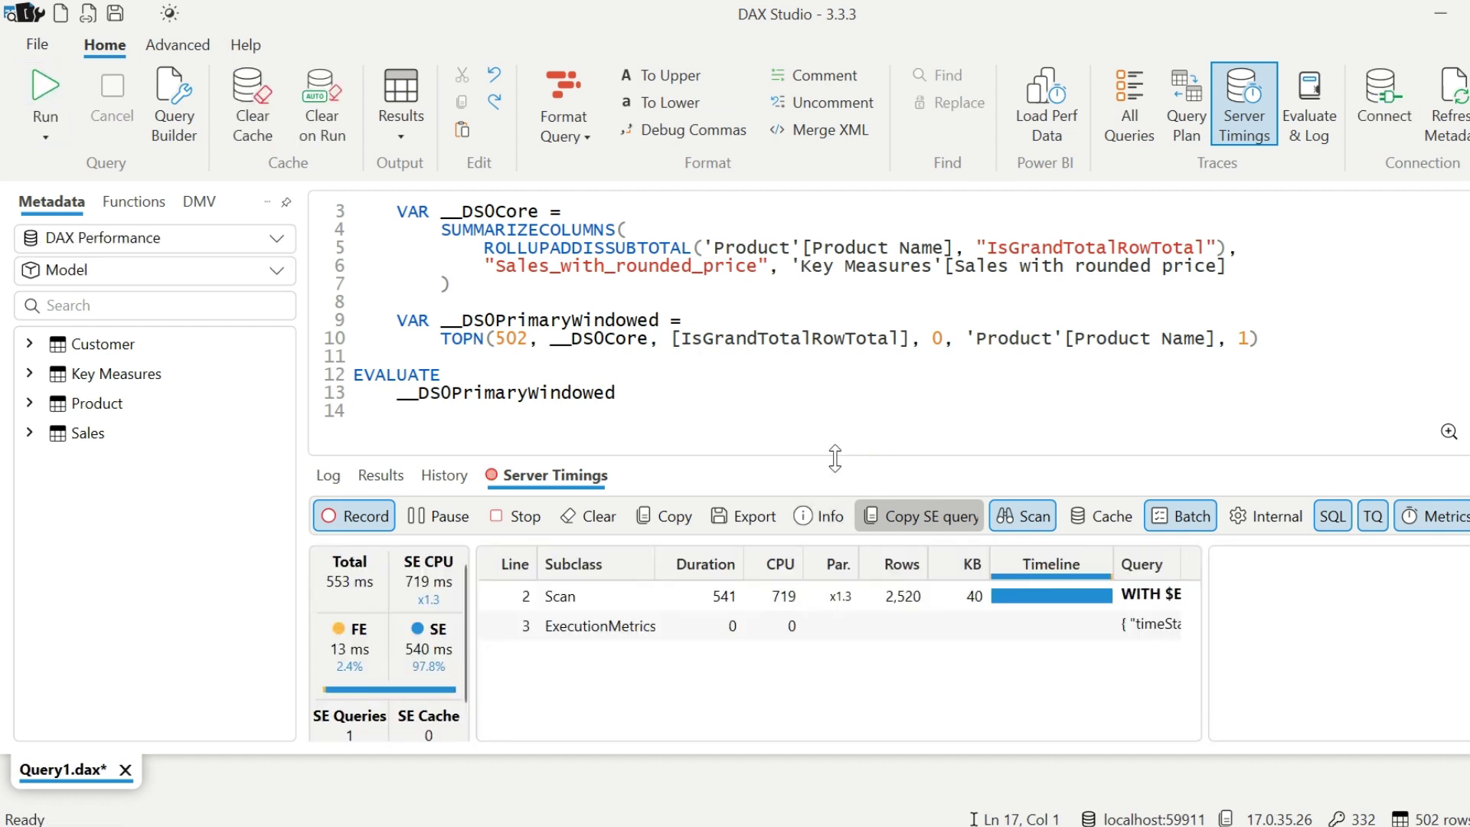
pyautogui.moveTo(849, 459); pyautogui.dragTo(837, 424)
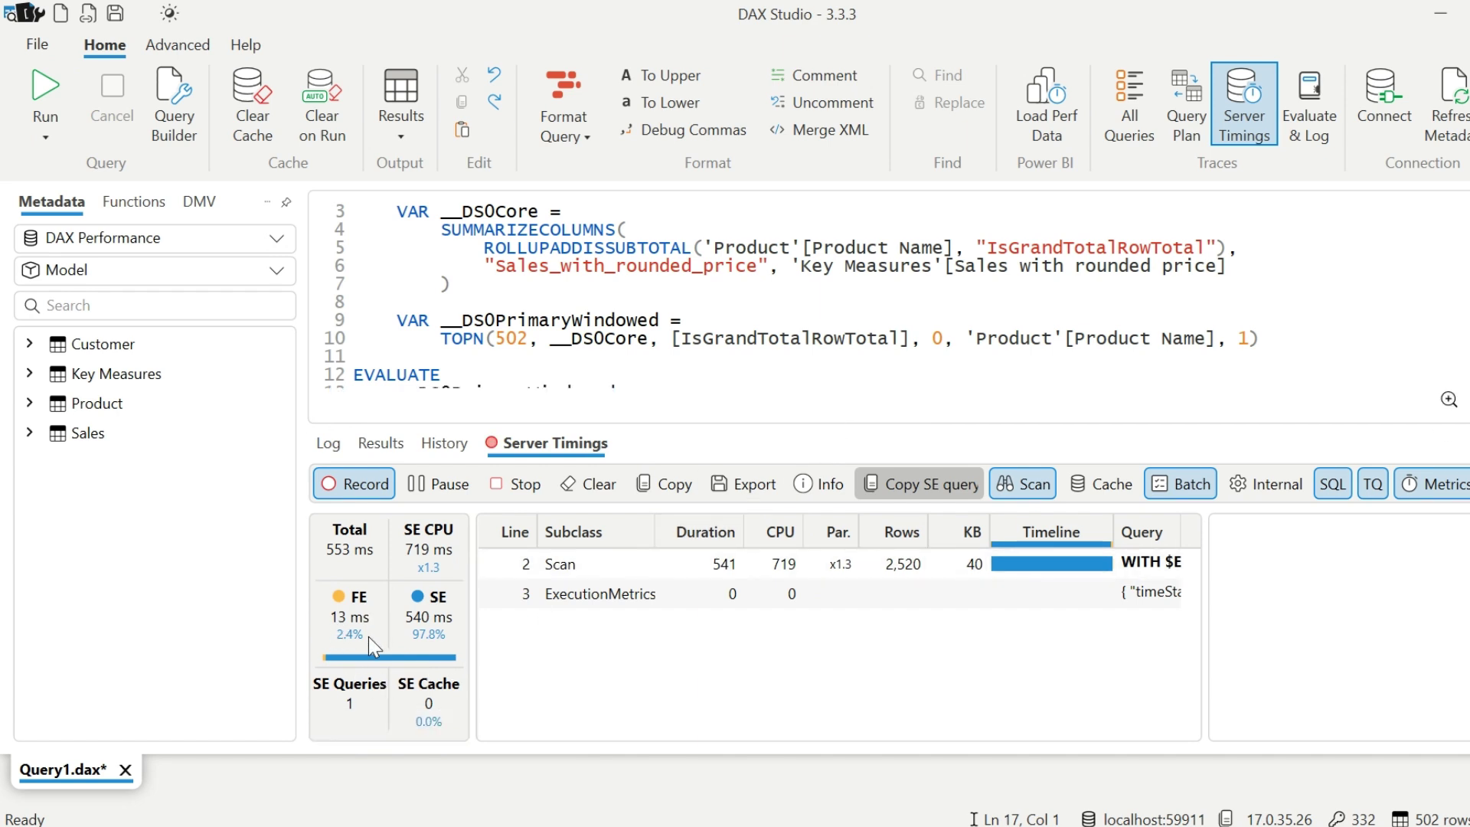
pyautogui.click(1141, 564)
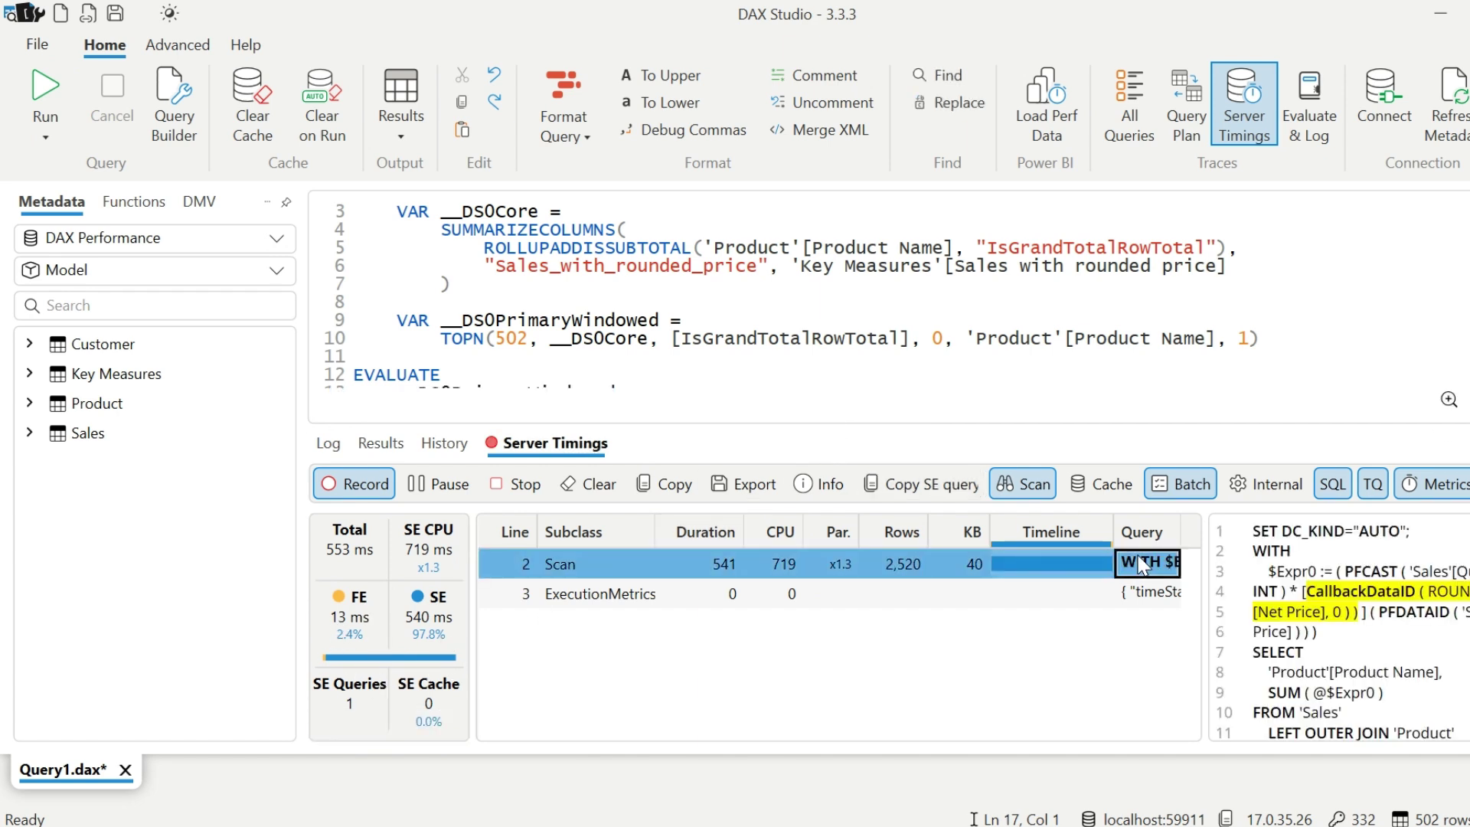
pyautogui.click(1256, 580)
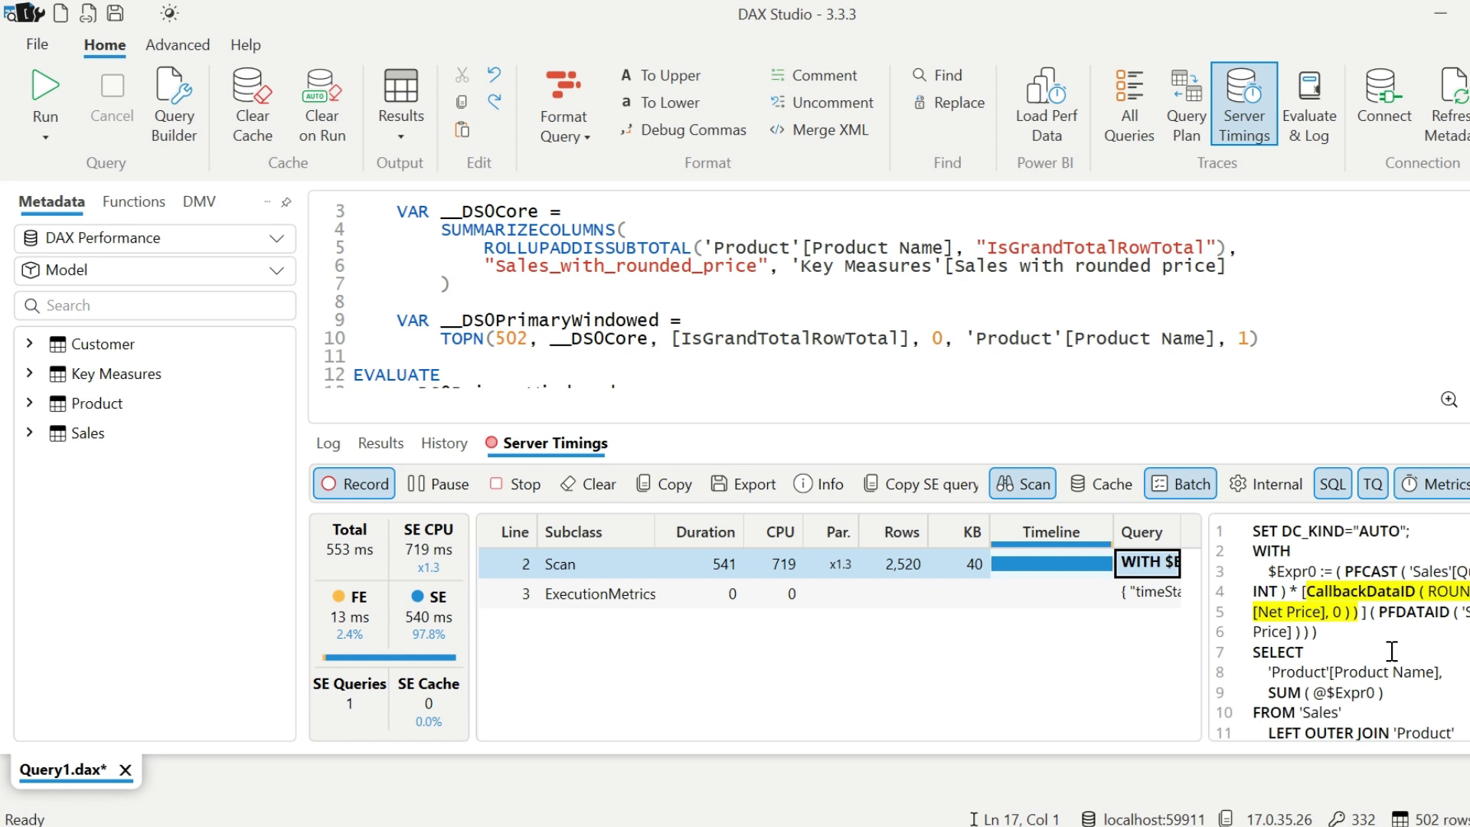
pyautogui.scroll(-2, 1391, 651)
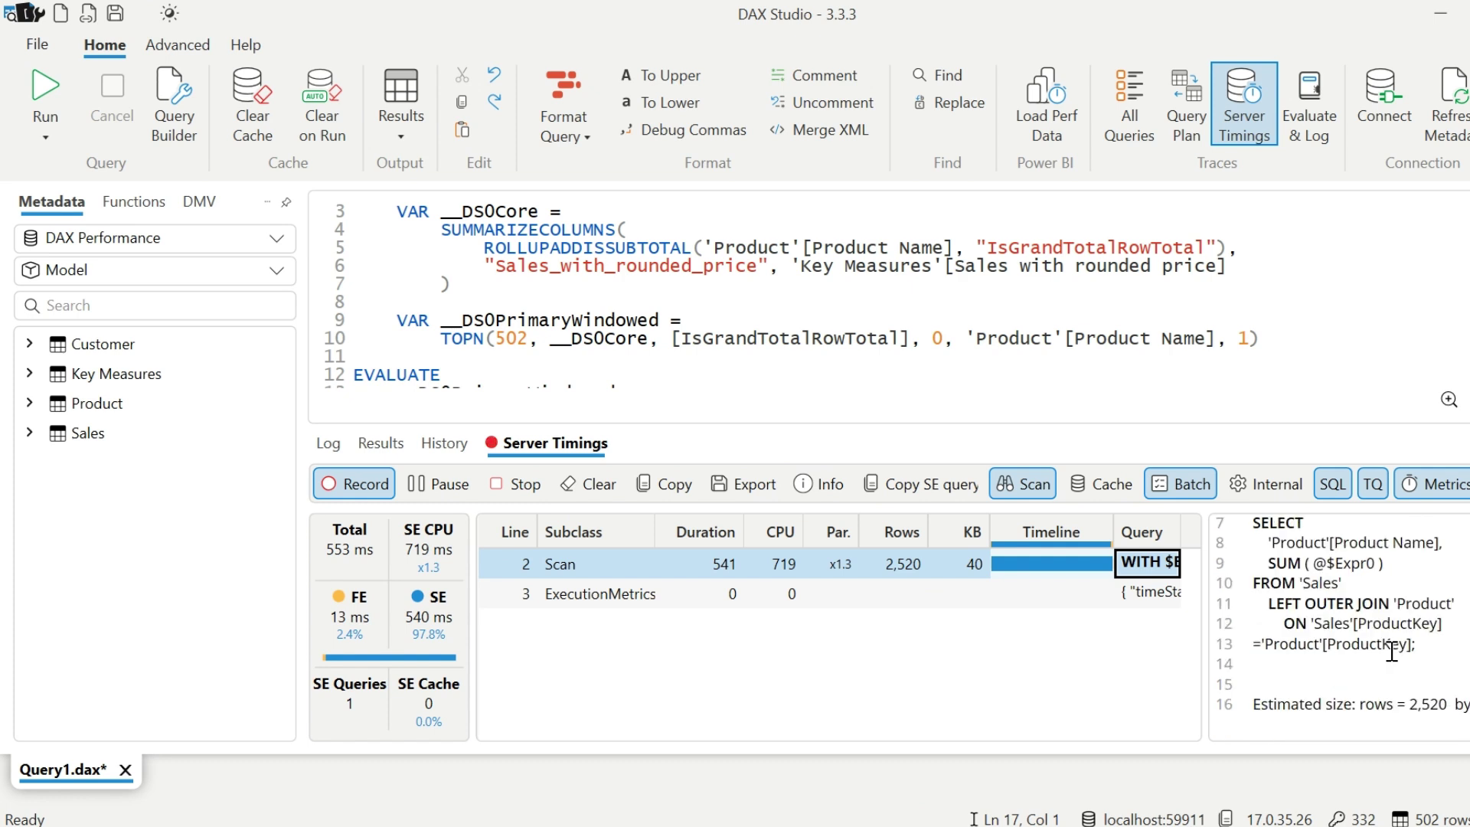
pyautogui.scroll(2, 1391, 651)
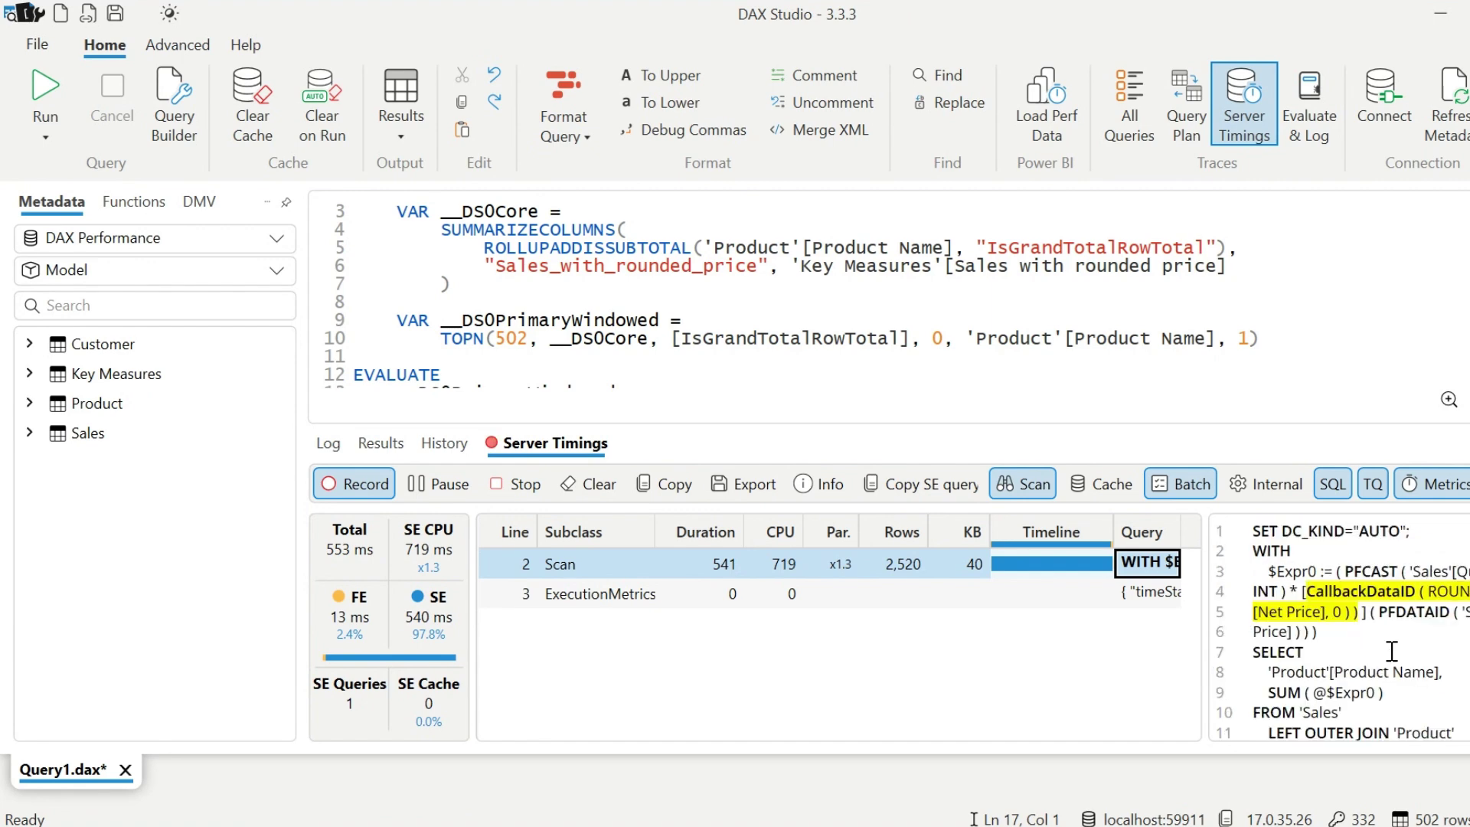
# Define the Sales with rounded price measure in the query, iterating VALUES(sales[Net Price])
pyautogui.click(29, 373)
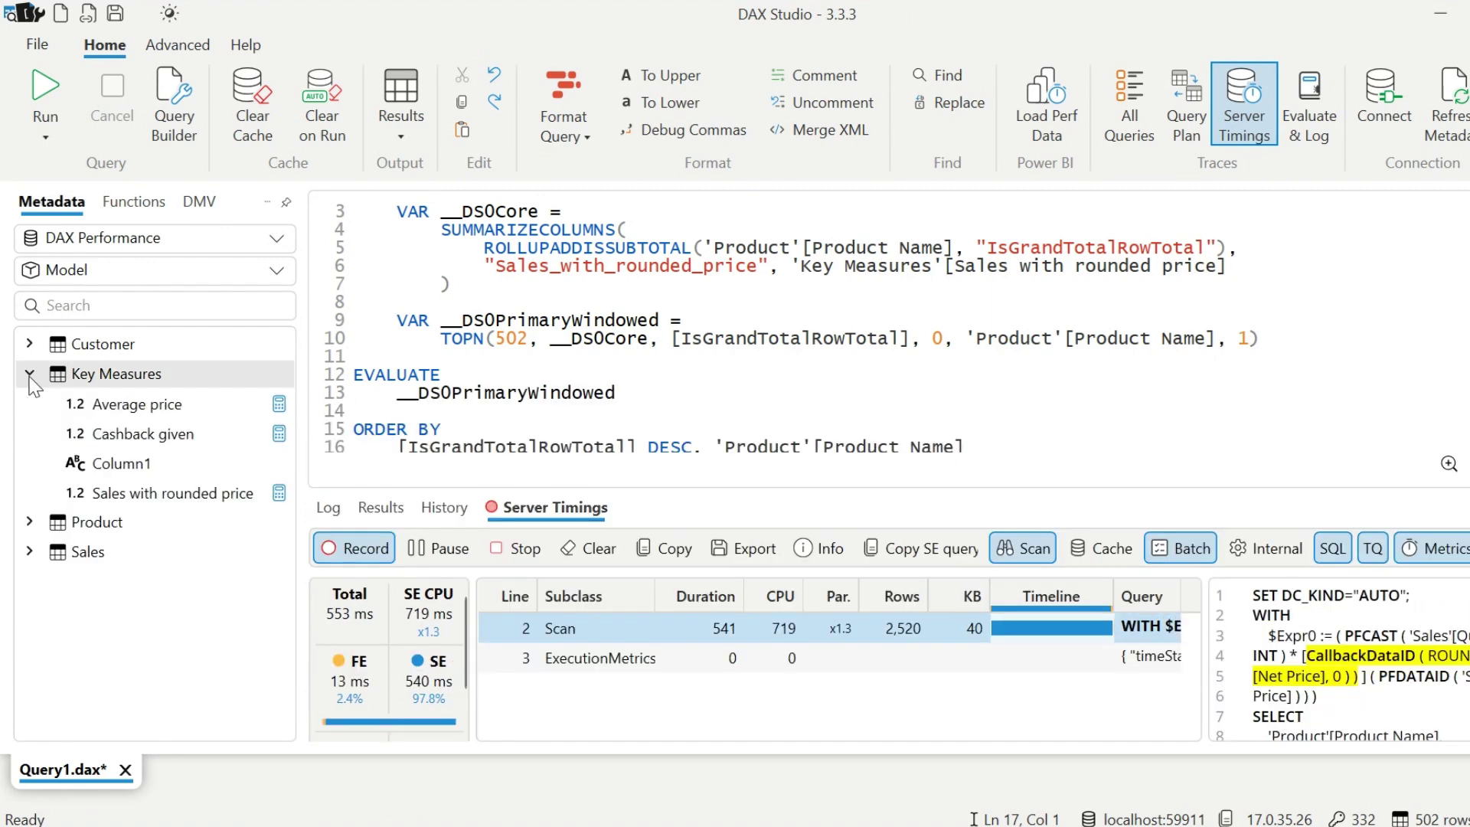
pyautogui.rightClick(196, 493)
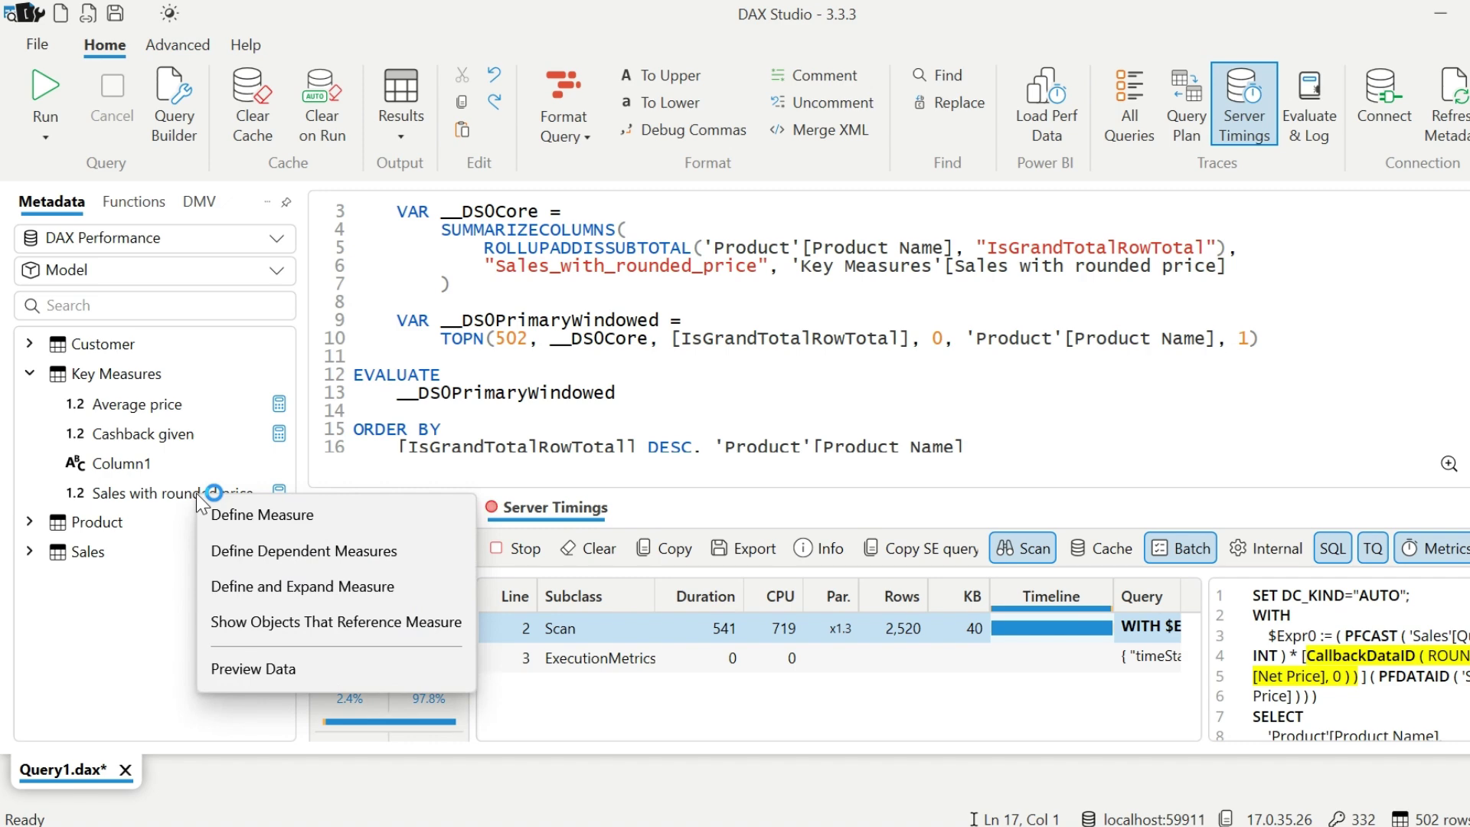
pyautogui.click(334, 600)
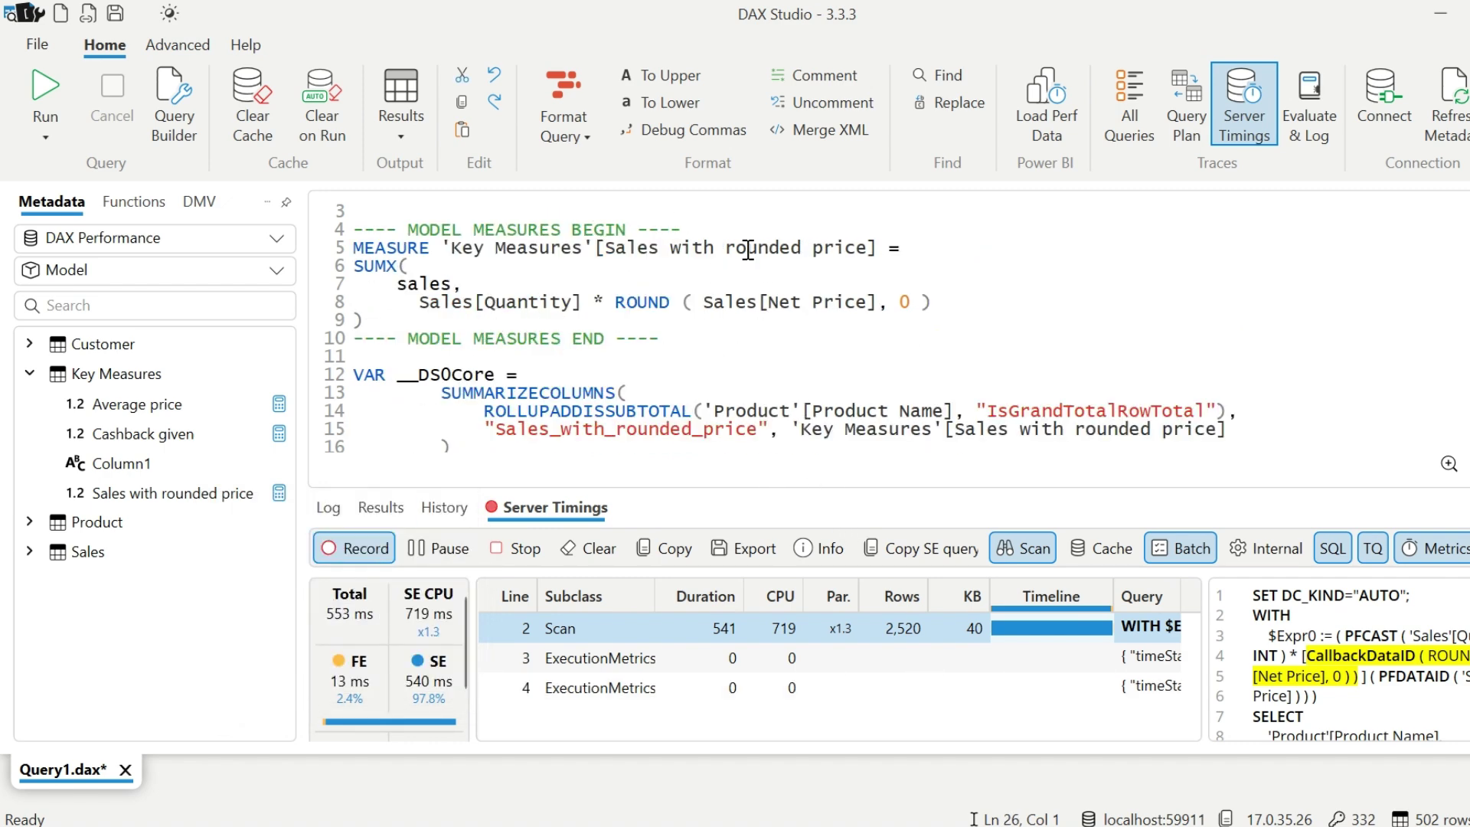
pyautogui.moveTo(698, 489); pyautogui.dragTo(681, 579)
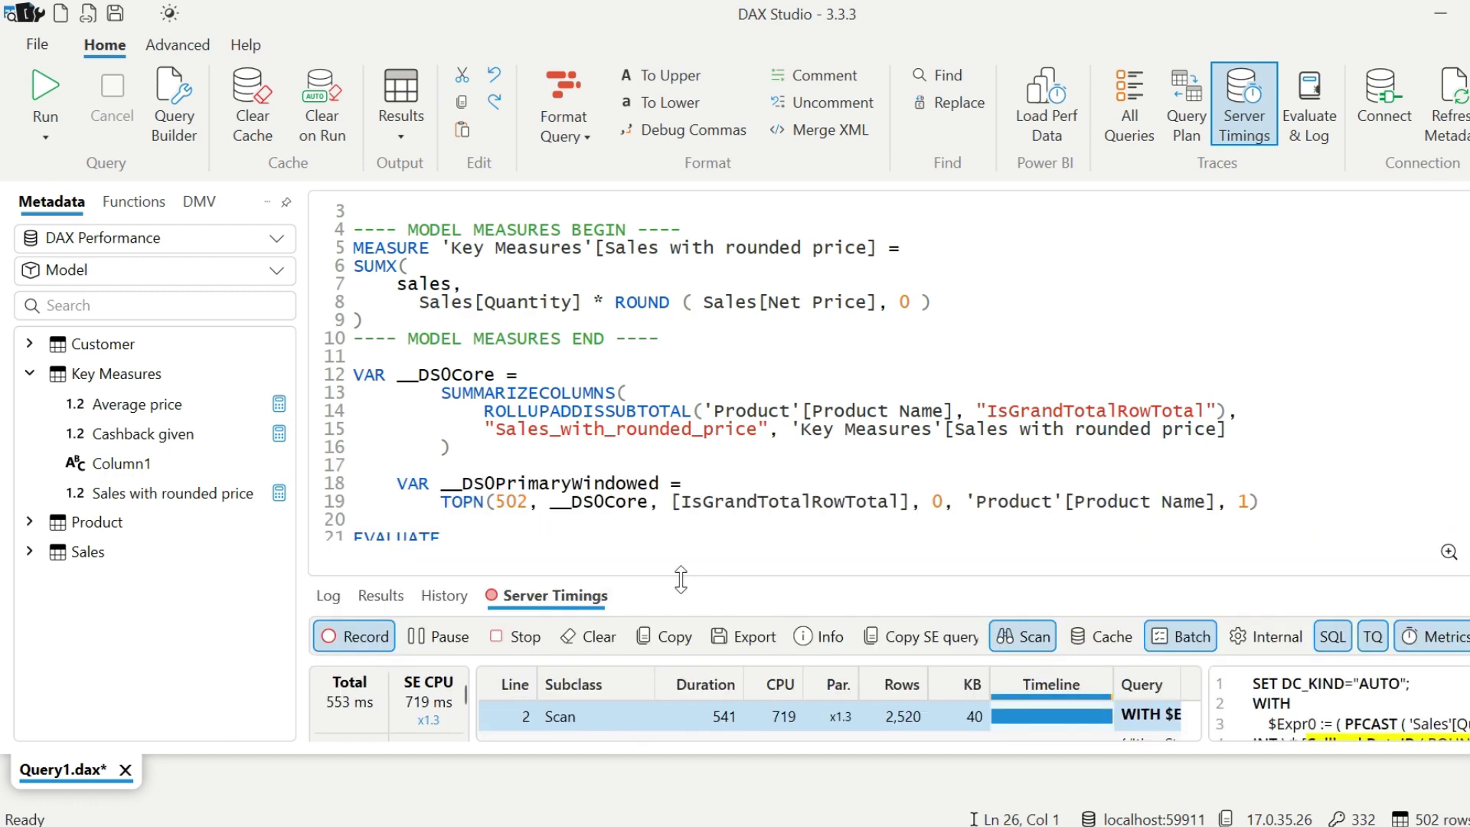
pyautogui.click(454, 282)
pyautogui.write(',')
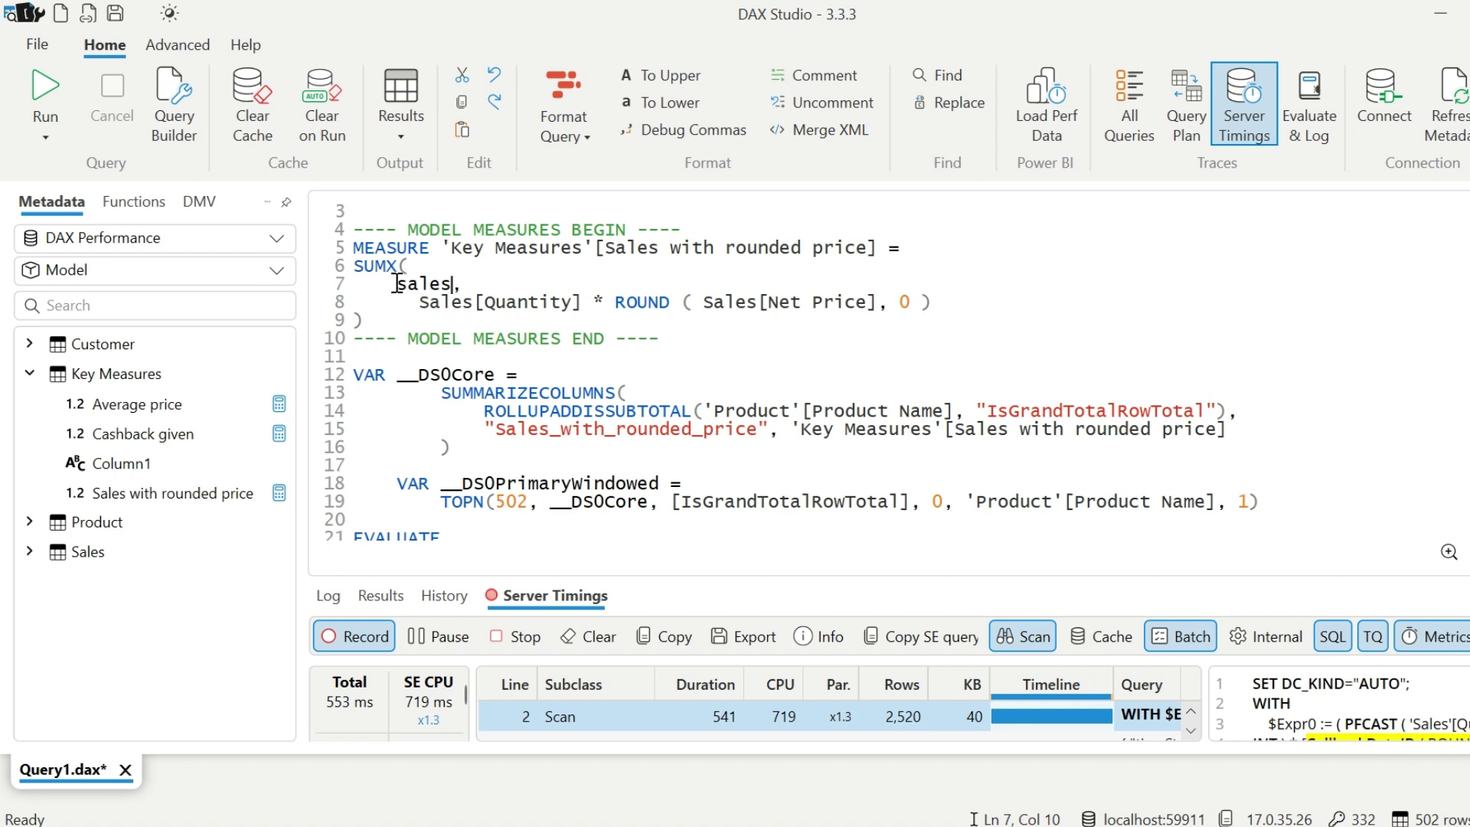
pyautogui.click(397, 283)
pyautogui.write('VALUES(')
pyautogui.click(534, 285)
pyautogui.write('[Net Price]')
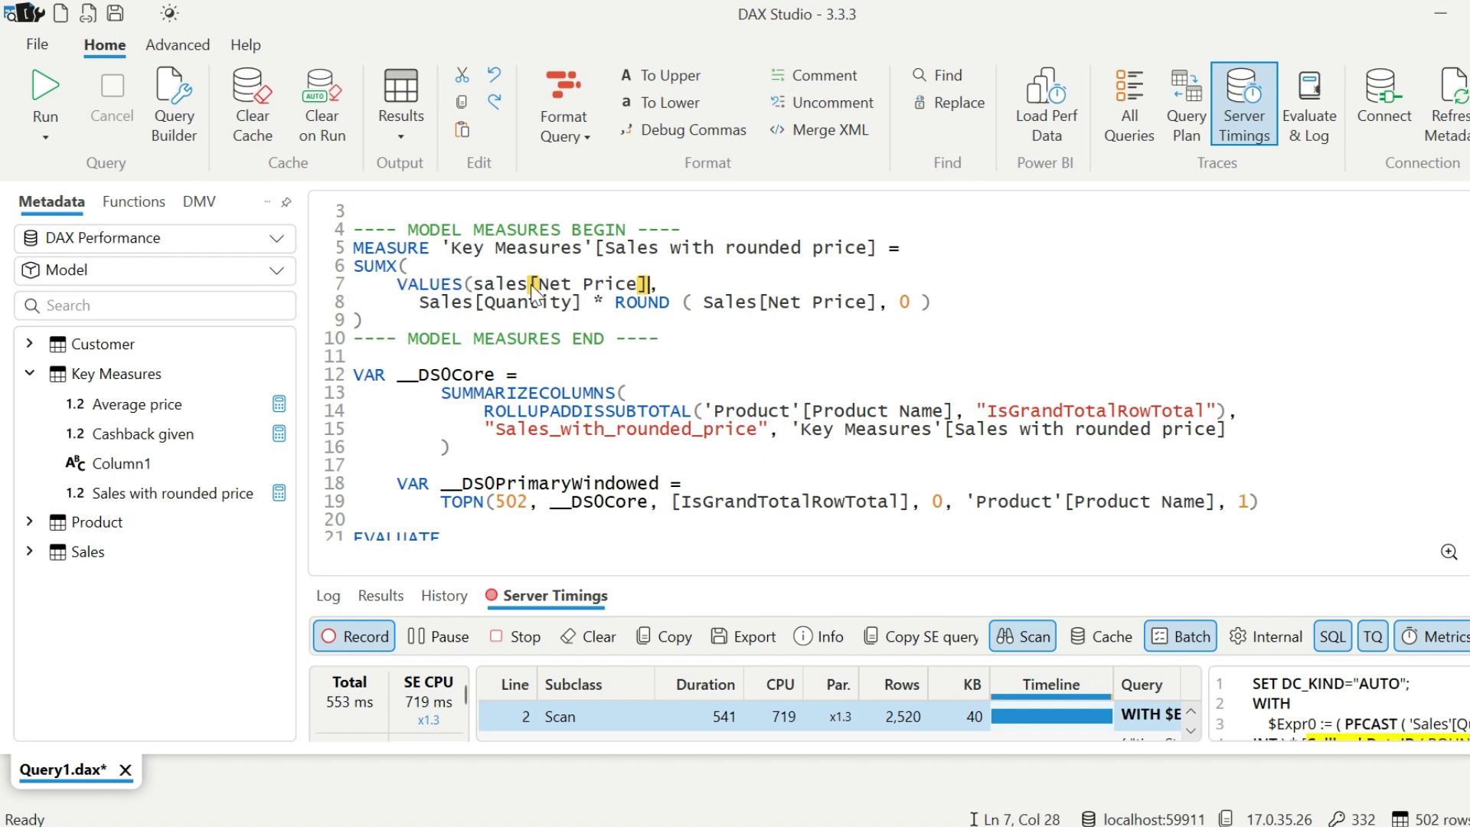
pyautogui.write(')')
# Replace the quantity with CALCULATE( SUM(Sales[Quantity])) and select the whole query
pyautogui.click(415, 306)
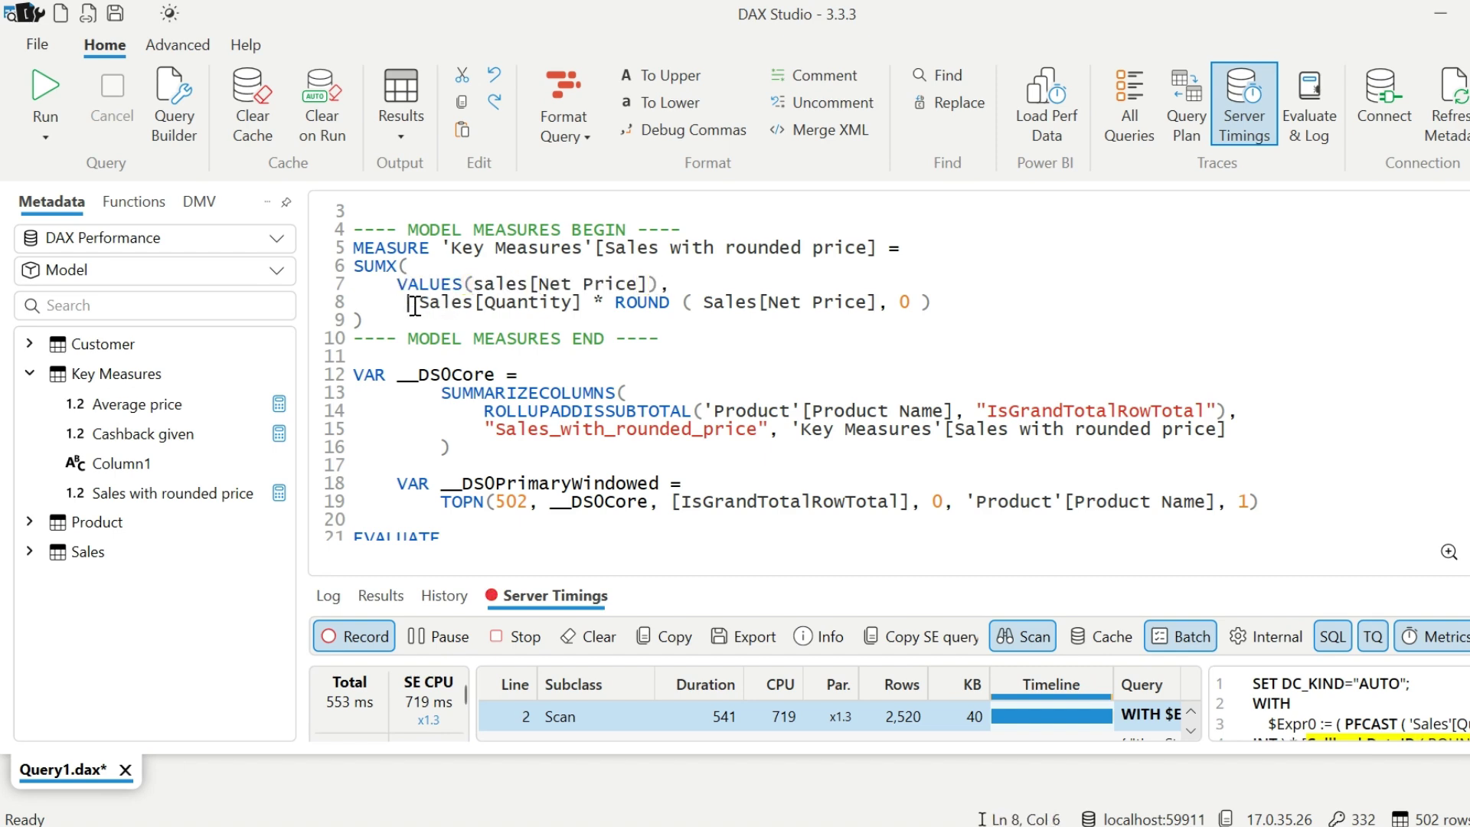
pyautogui.write('calc')
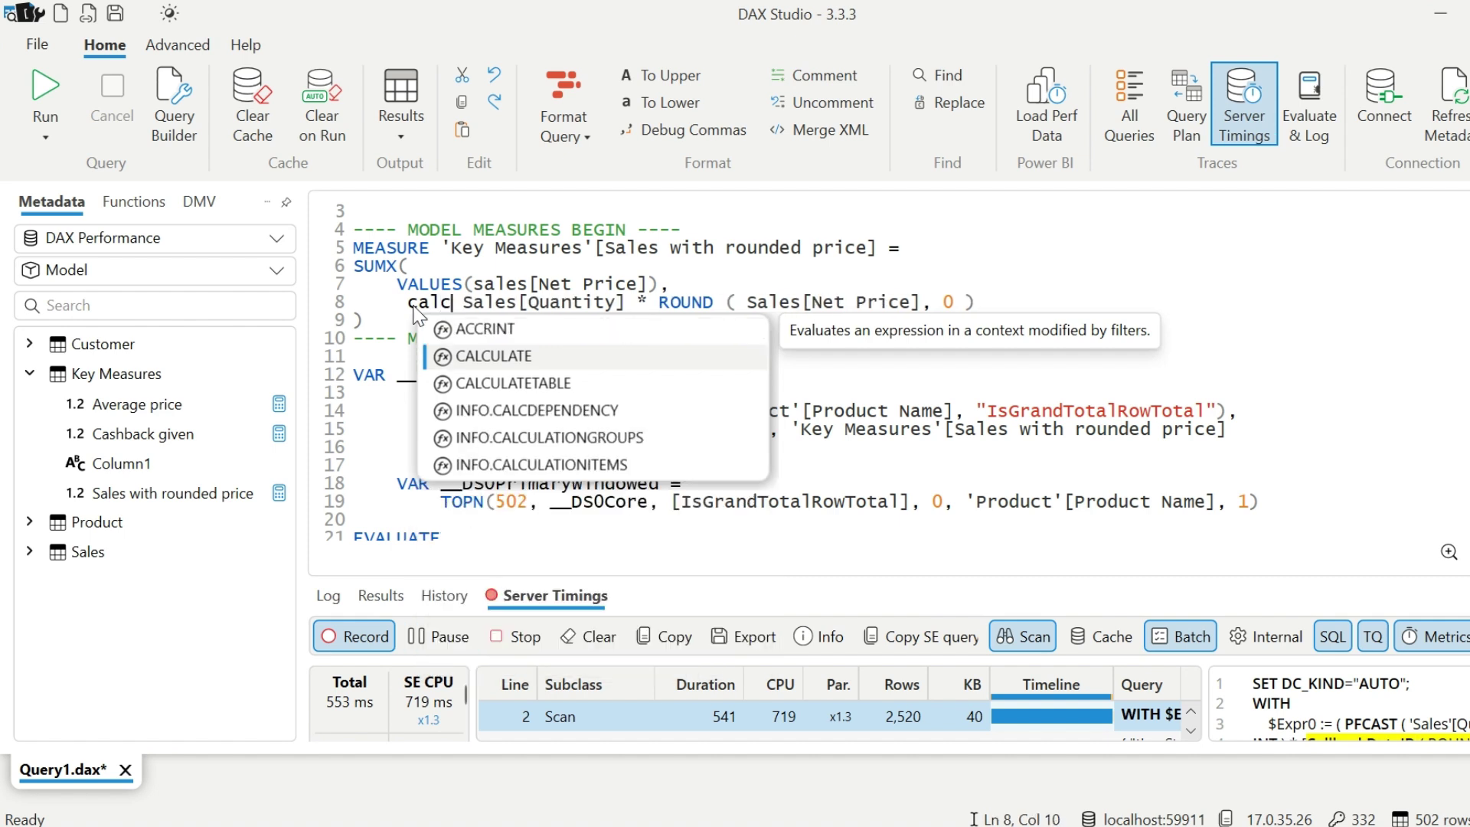
pyautogui.press('Tab')
pyautogui.click(528, 302)
pyautogui.write('SUM(')
pyautogui.click(733, 299)
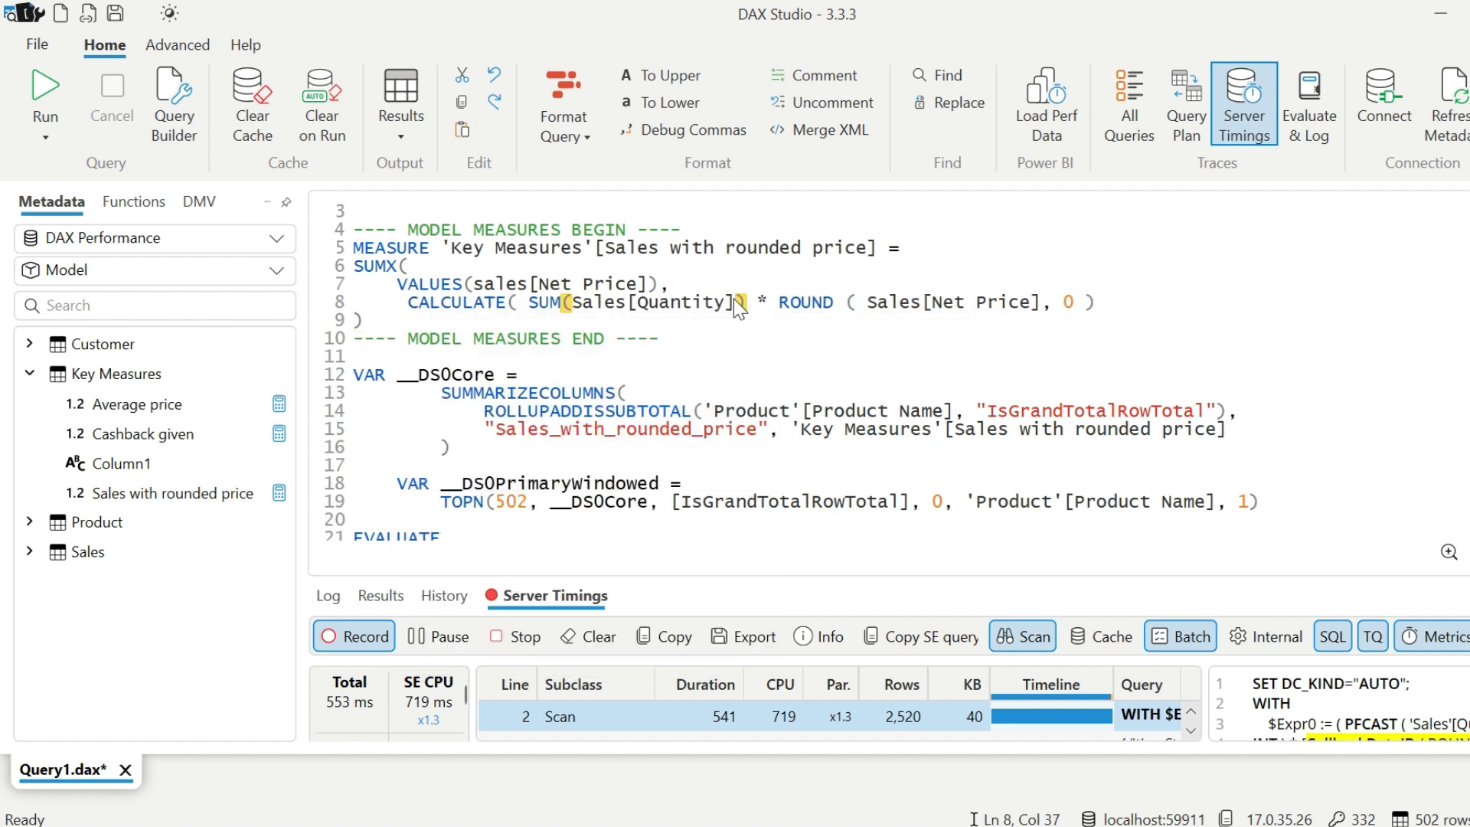
pyautogui.write('))')
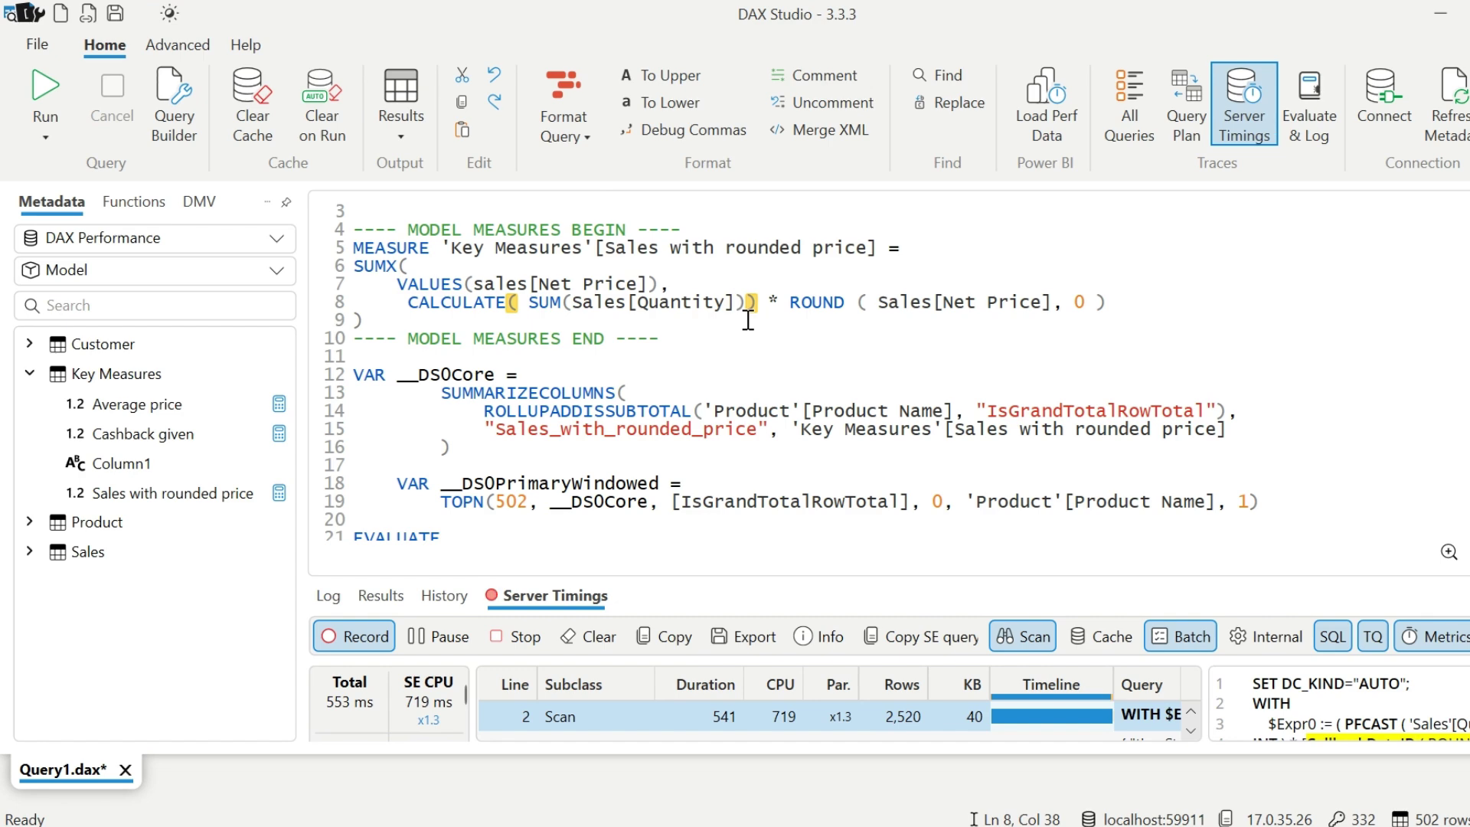
pyautogui.moveTo(741, 579); pyautogui.dragTo(763, 448)
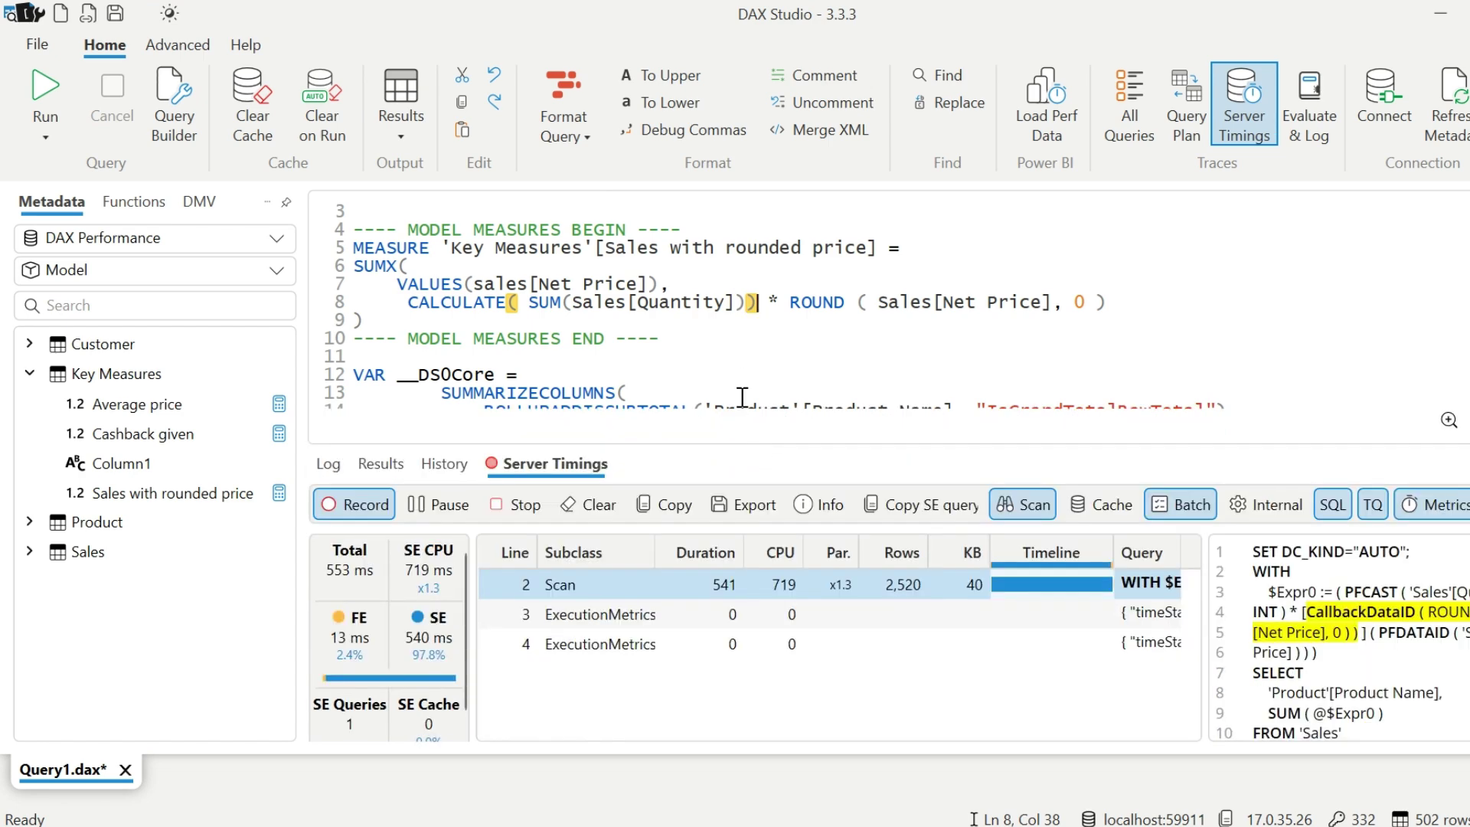
pyautogui.click(738, 372)
pyautogui.hotkey('ctrl', 'a')
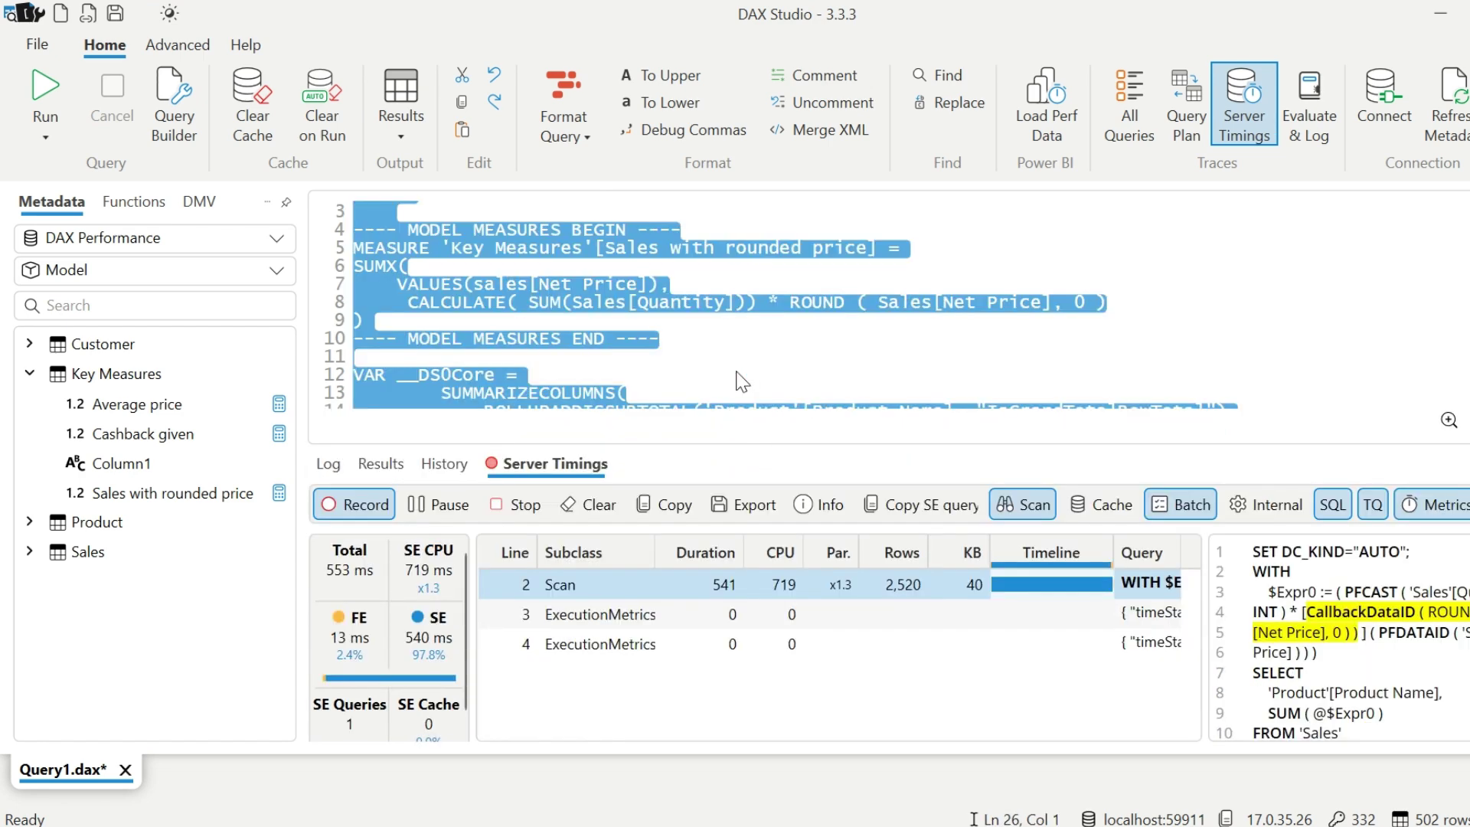
# Re-run the rewritten query: 93 ms total, all formula engine, 0 ms SE CPU
pyautogui.click(44, 81)
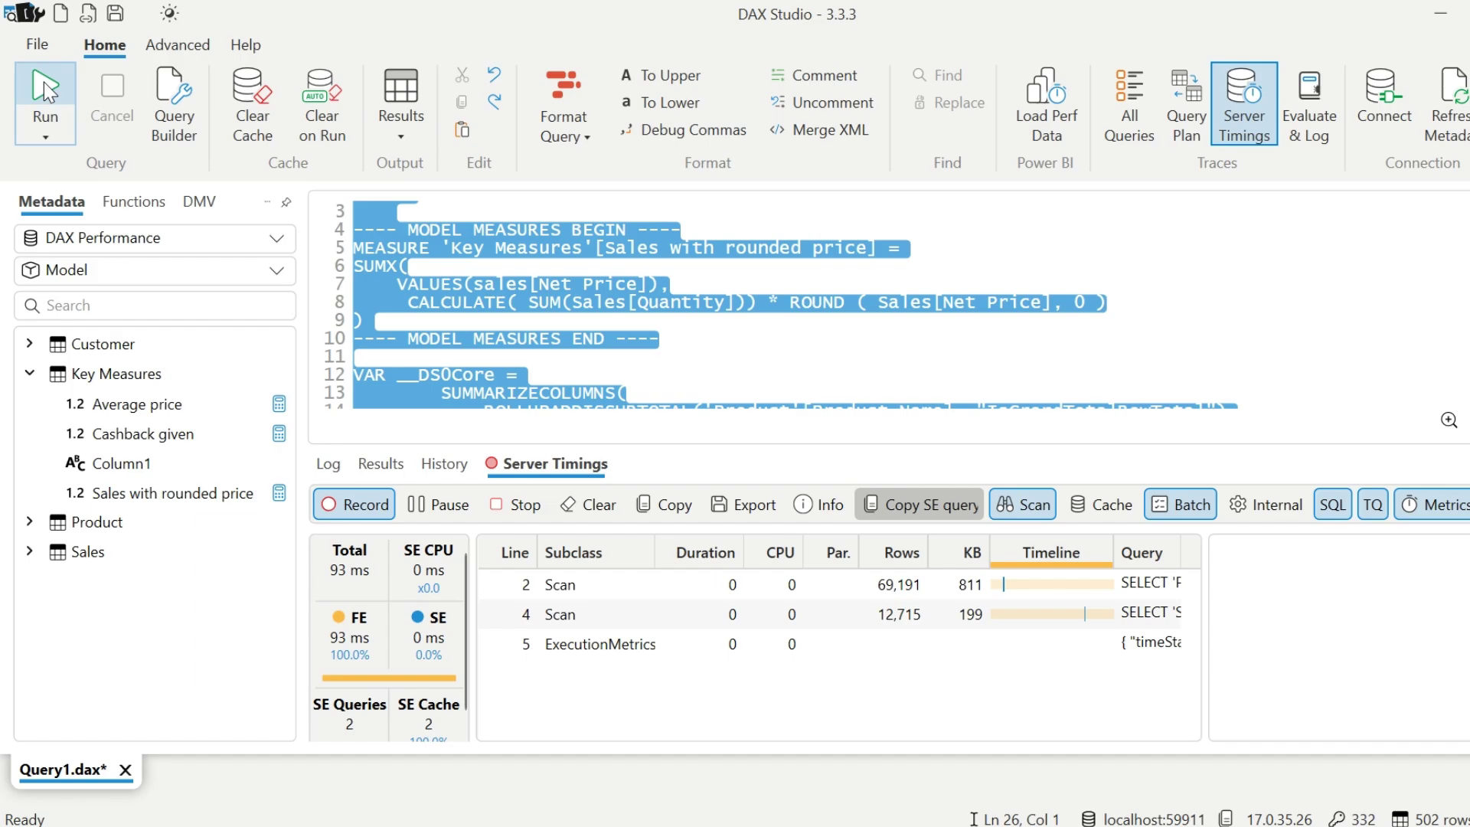
# Back in Power BI, show the Cashback given measure's full formula beside the Page 2 table
pyautogui.hotkey('alt', 'Tab')
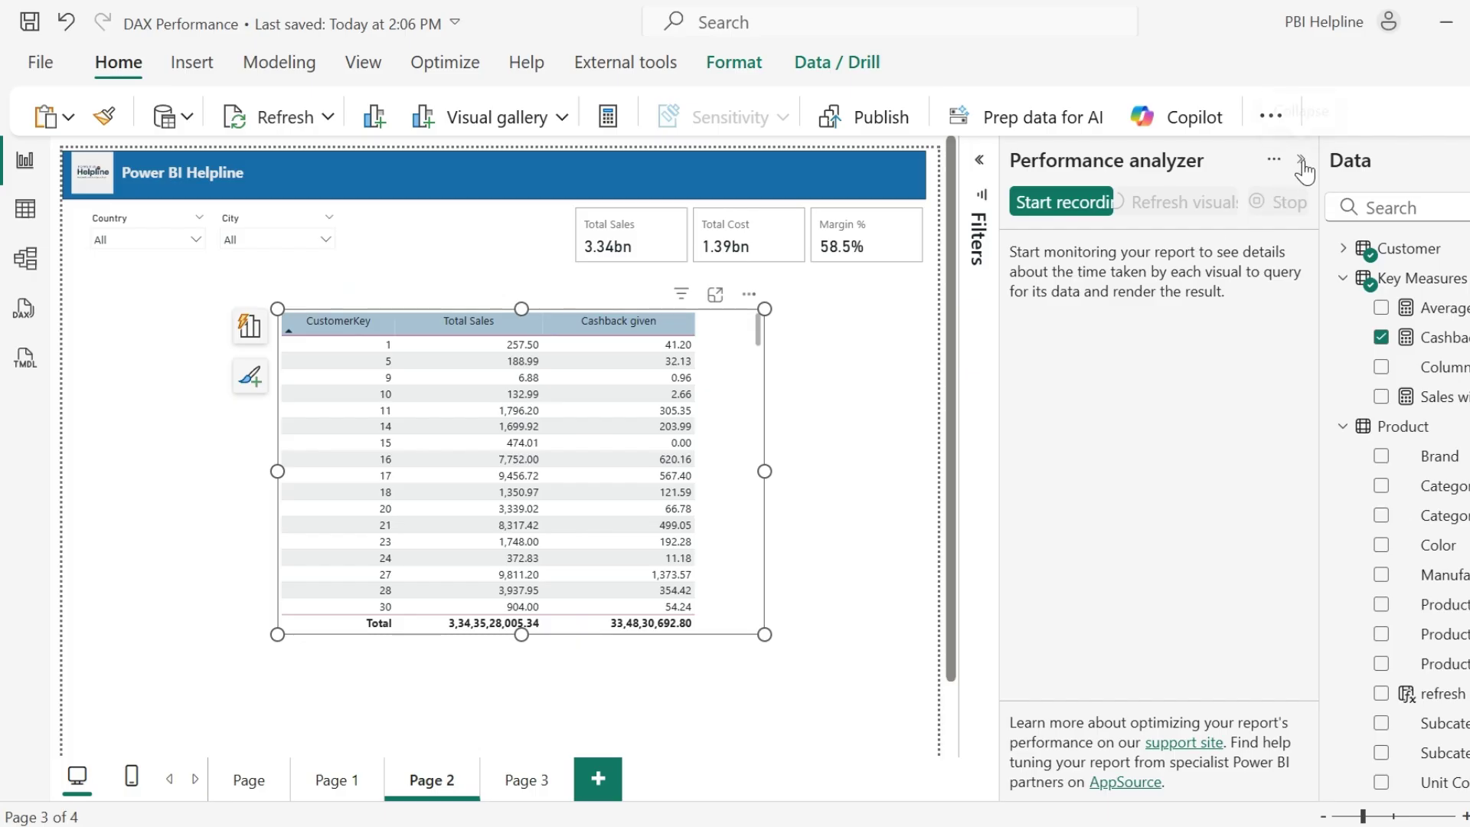
pyautogui.click(1301, 176)
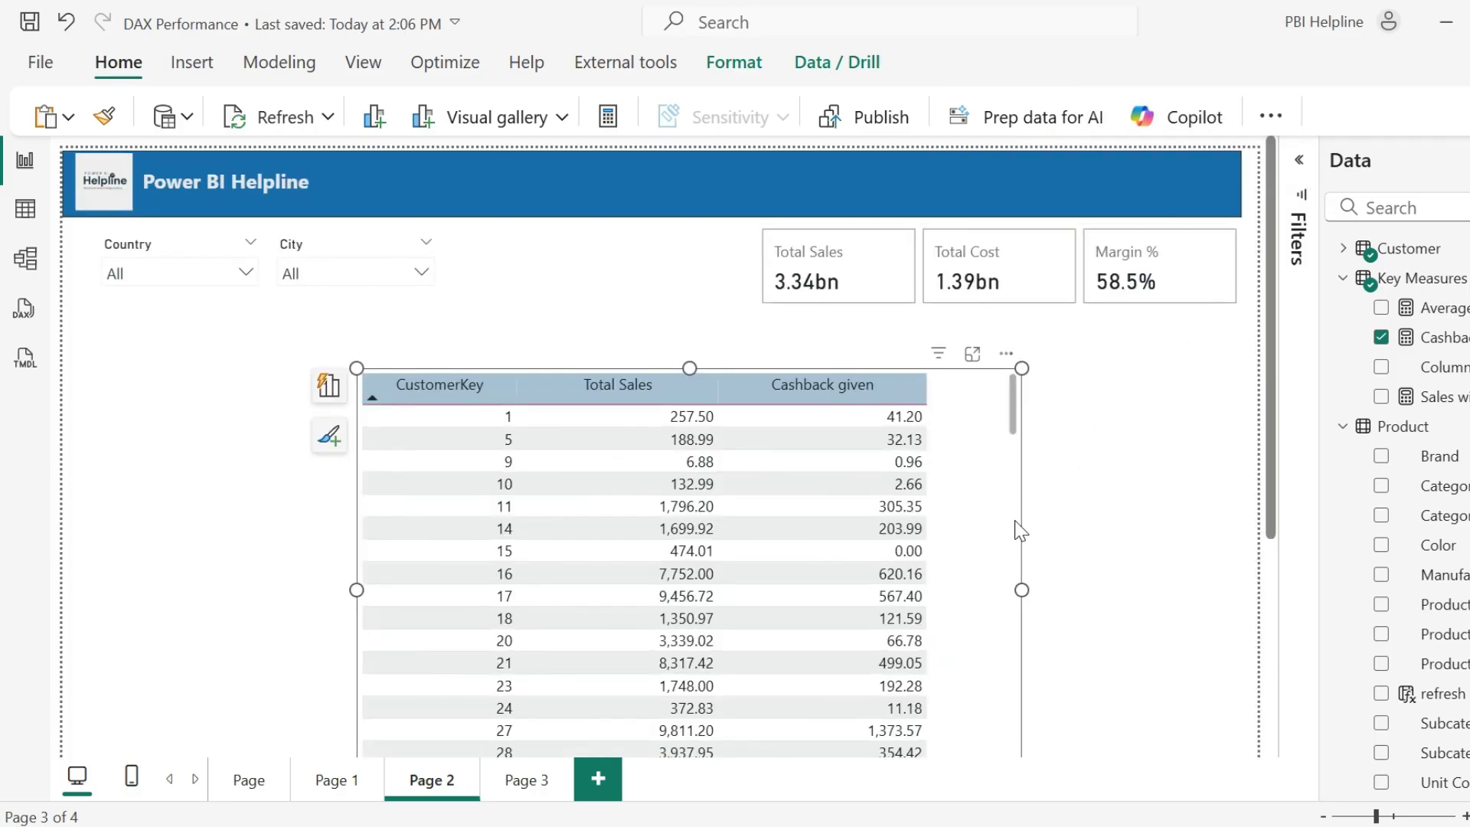
pyautogui.moveTo(998, 548); pyautogui.dragTo(1001, 526)
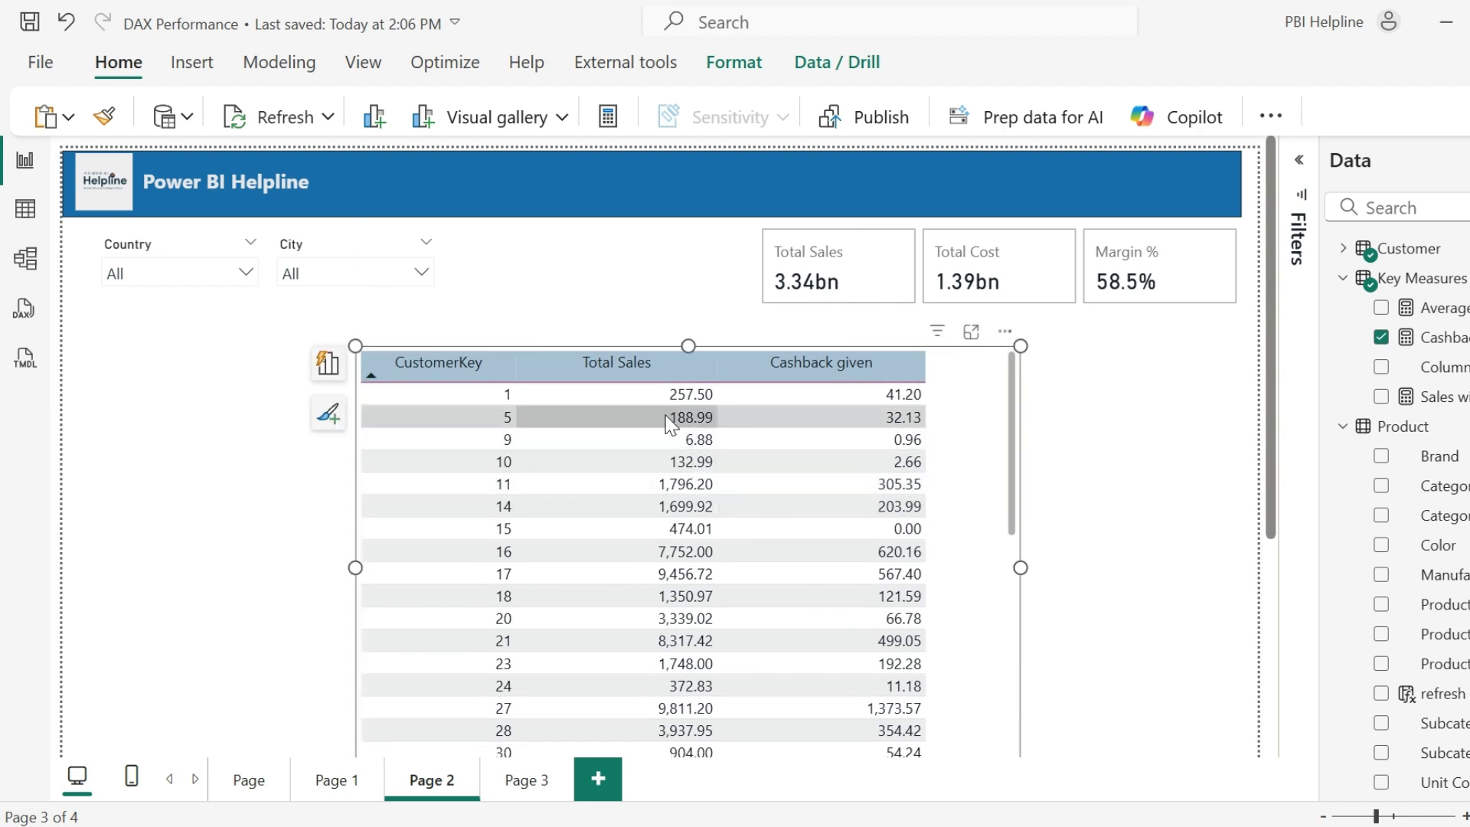
pyautogui.click(778, 398)
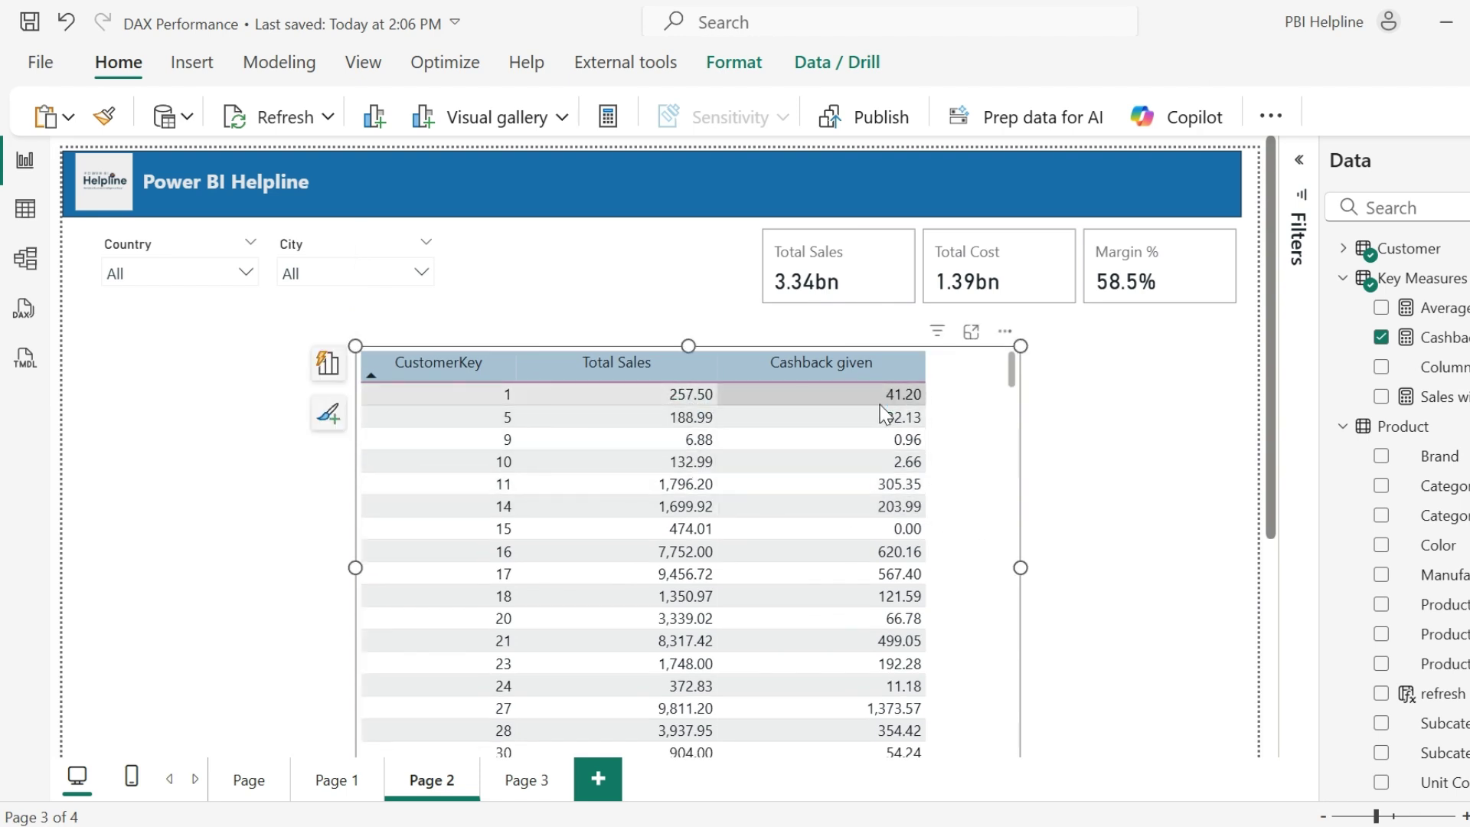
pyautogui.click(1426, 337)
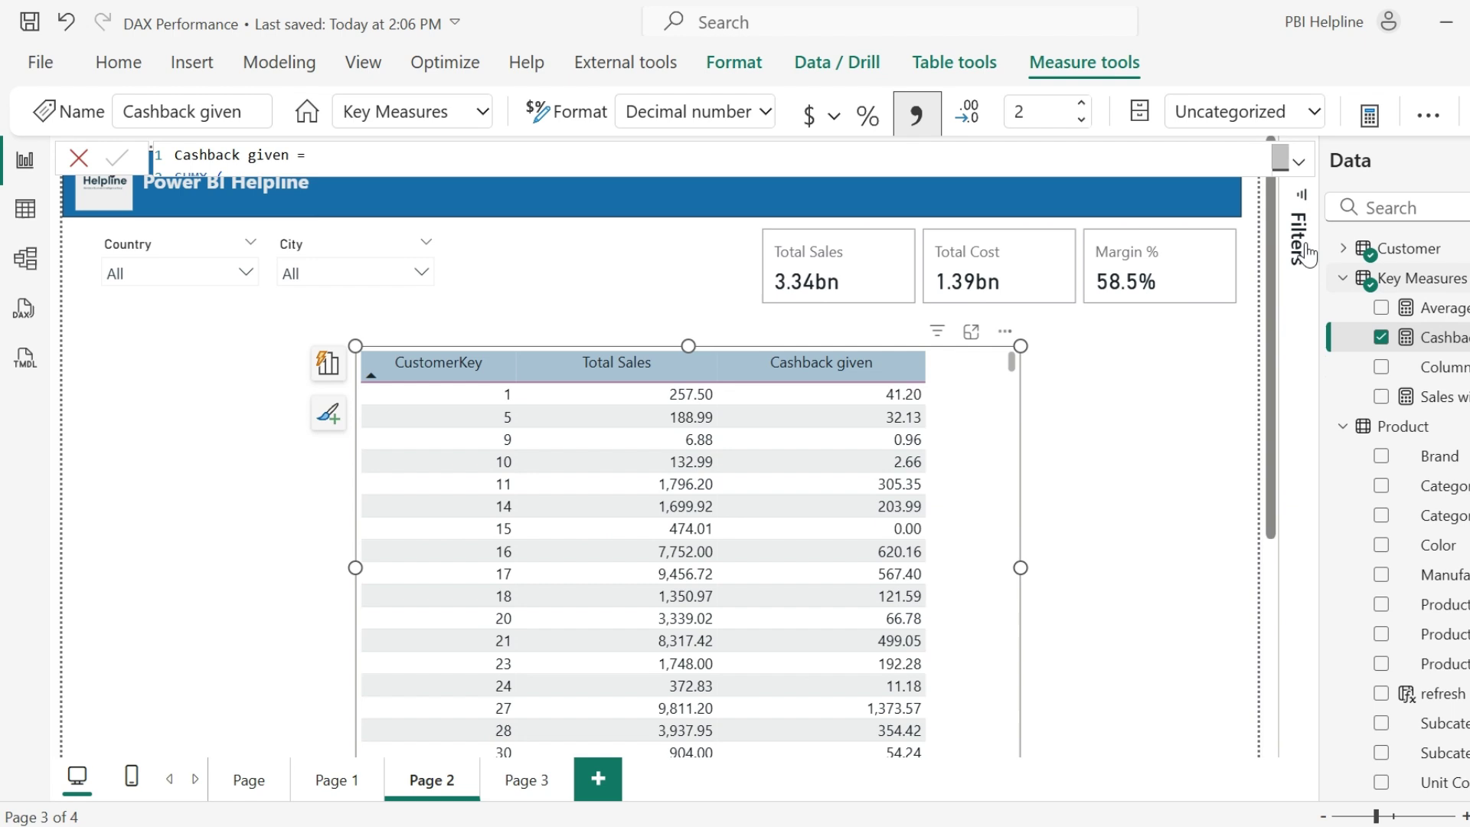
pyautogui.click(1299, 161)
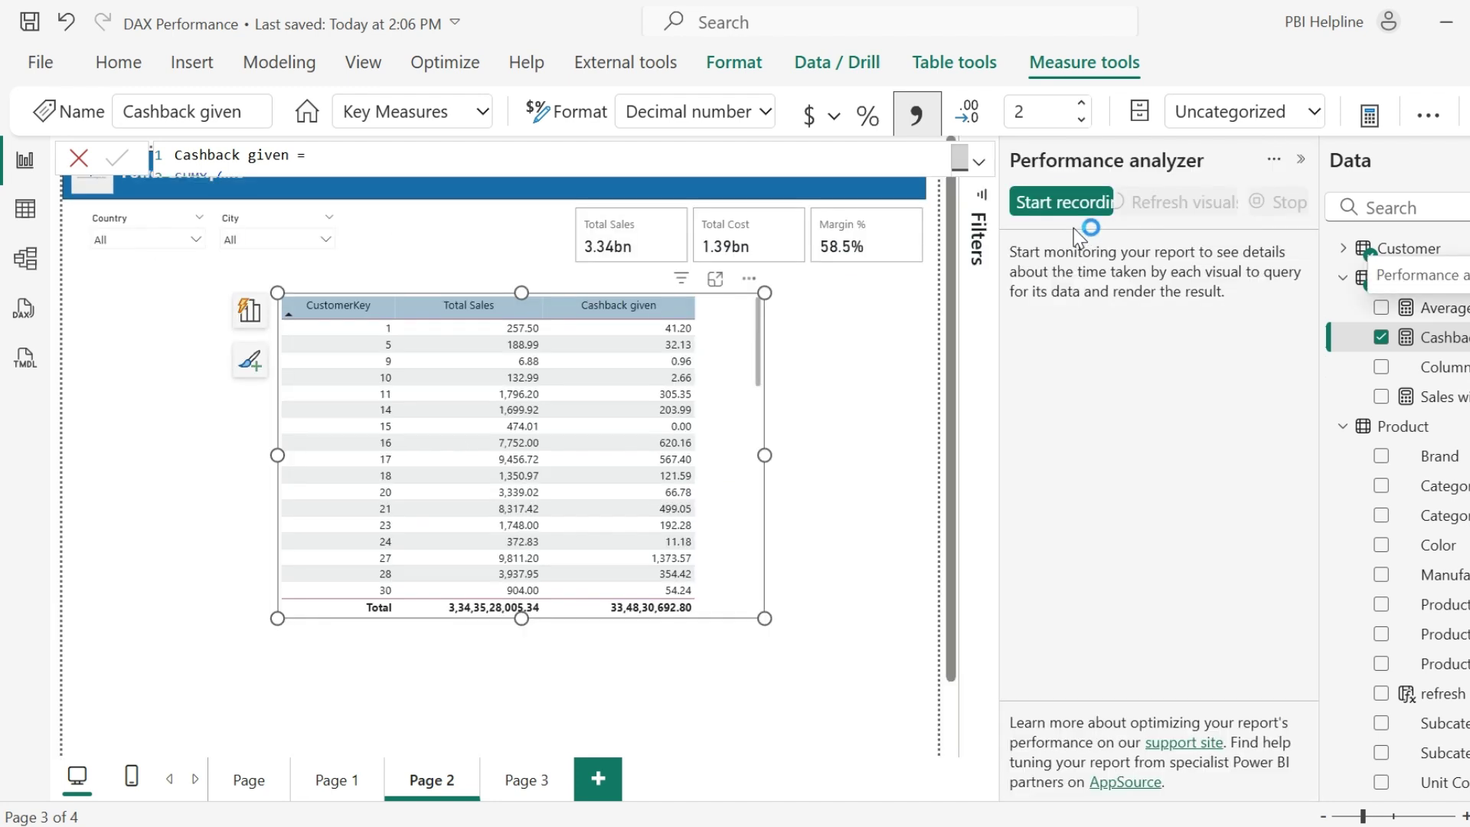
# Record the Cashback given table's refresh: 3591 ms total, 3473 ms DAX query
pyautogui.click(1063, 204)
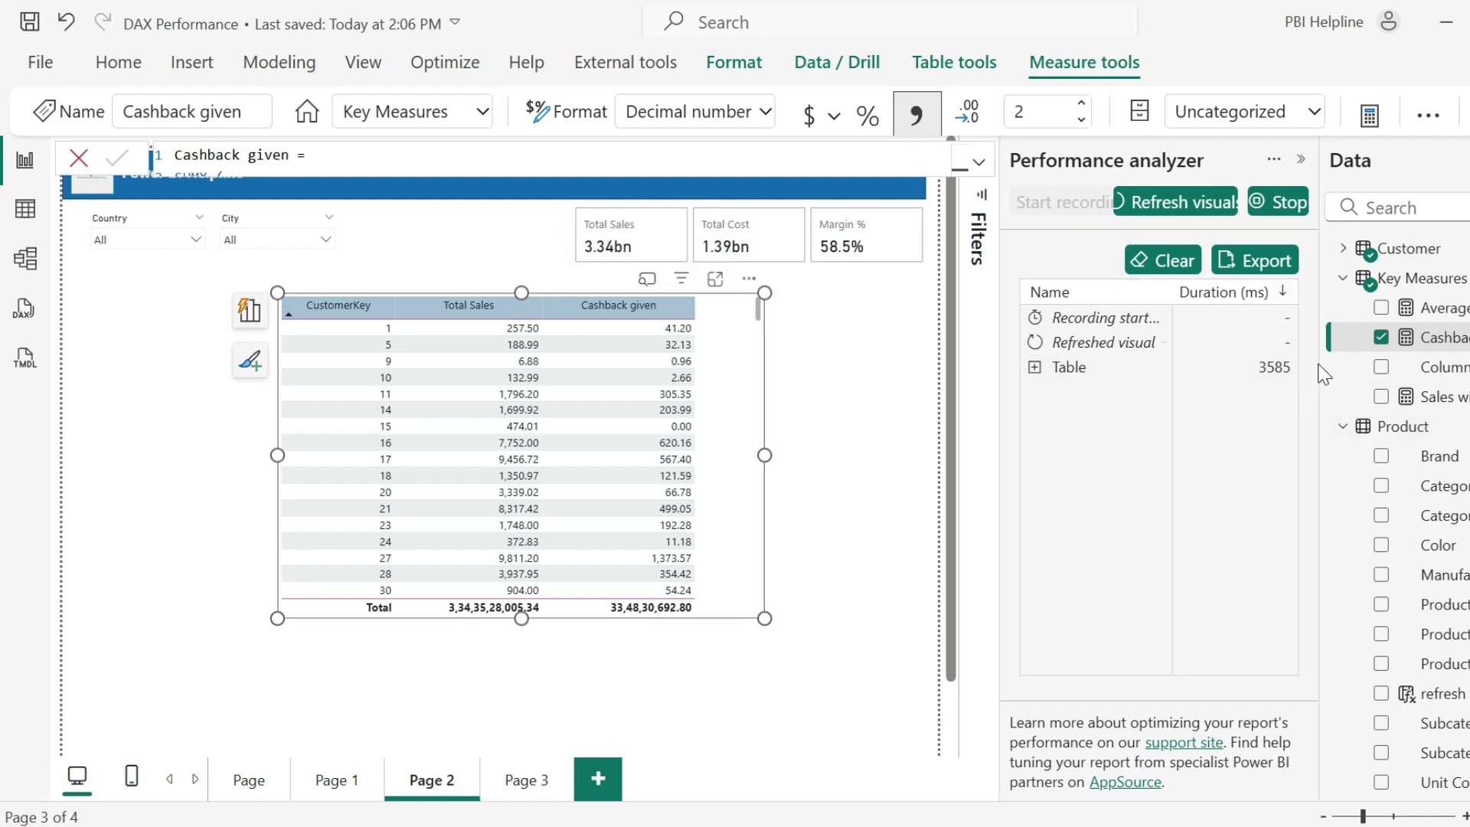
pyautogui.click(649, 289)
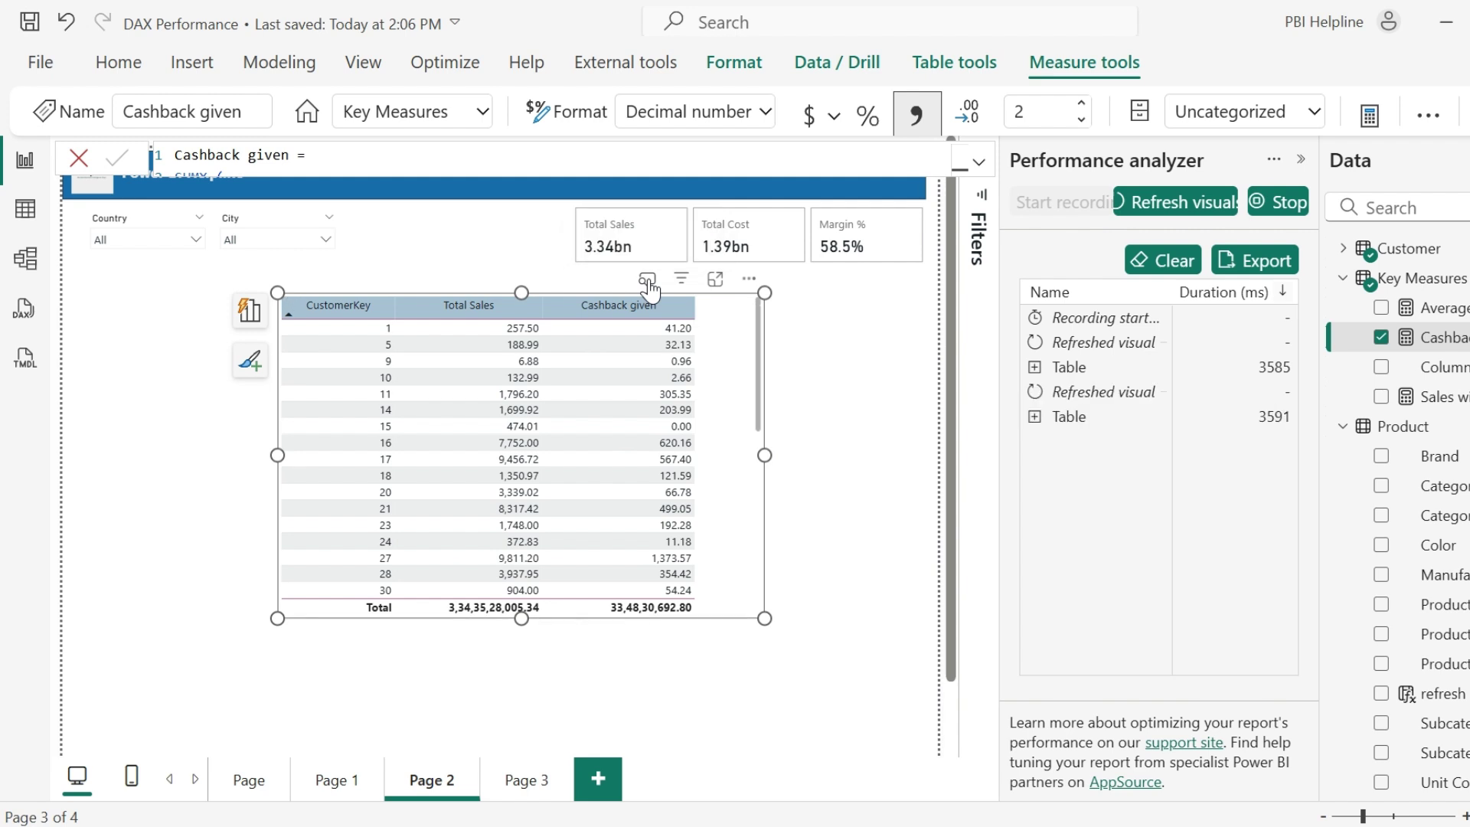
pyautogui.click(1034, 417)
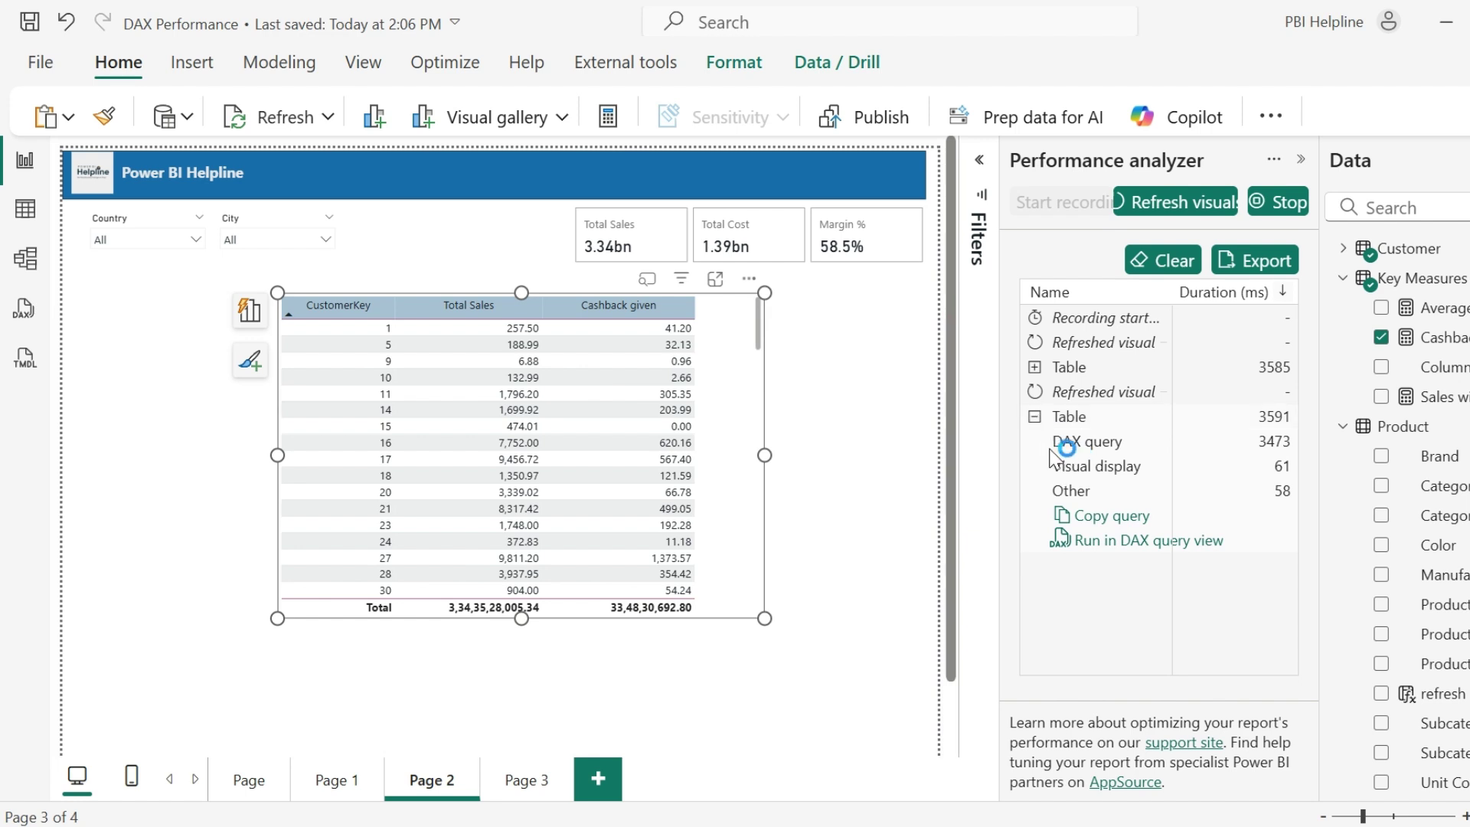
# Run the copied table query in DAX Studio and inspect scans 2, 4 and 6 (4,453 ms total)
pyautogui.click(1118, 516)
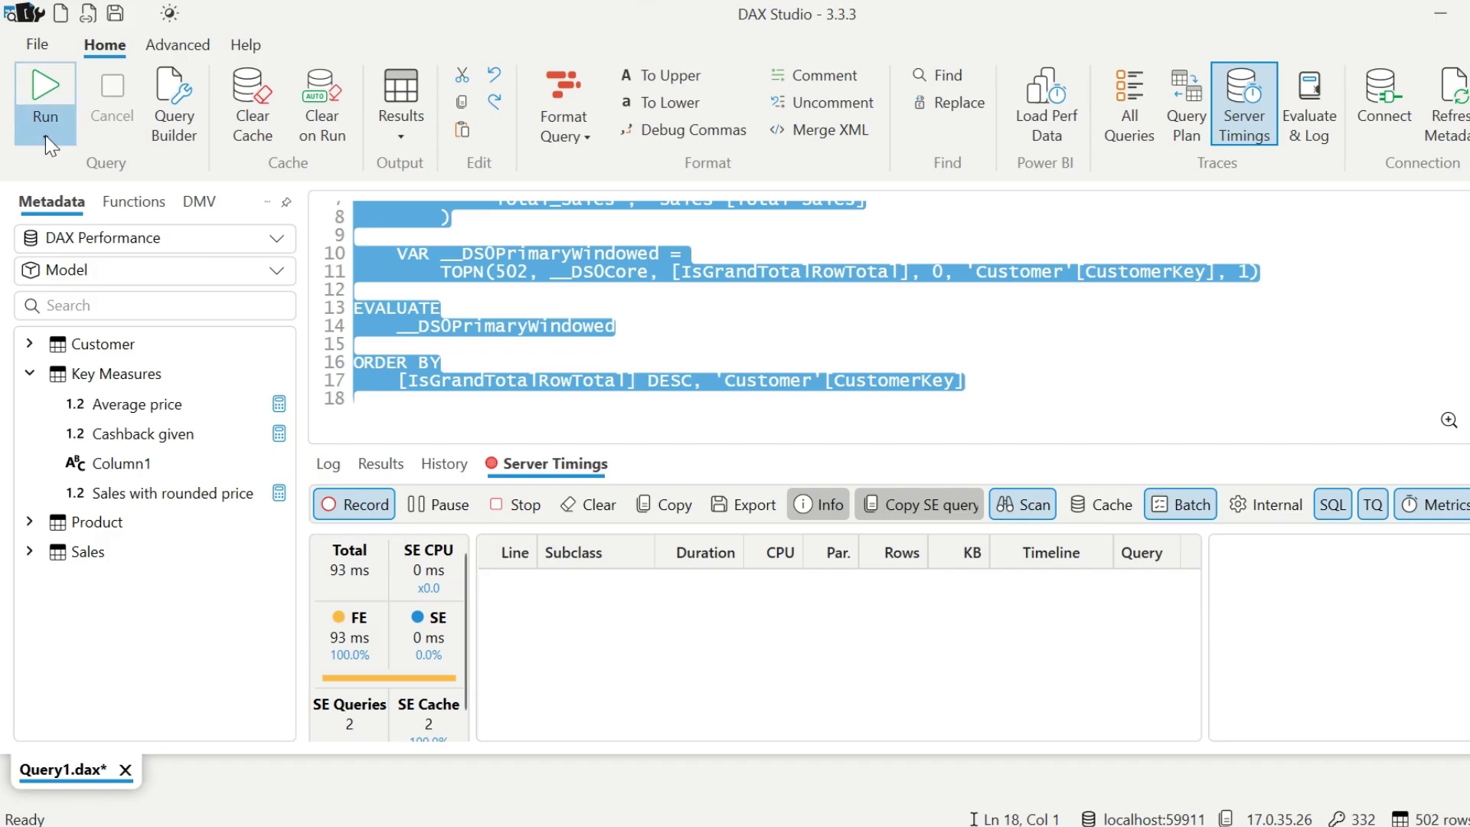
pyautogui.click(45, 92)
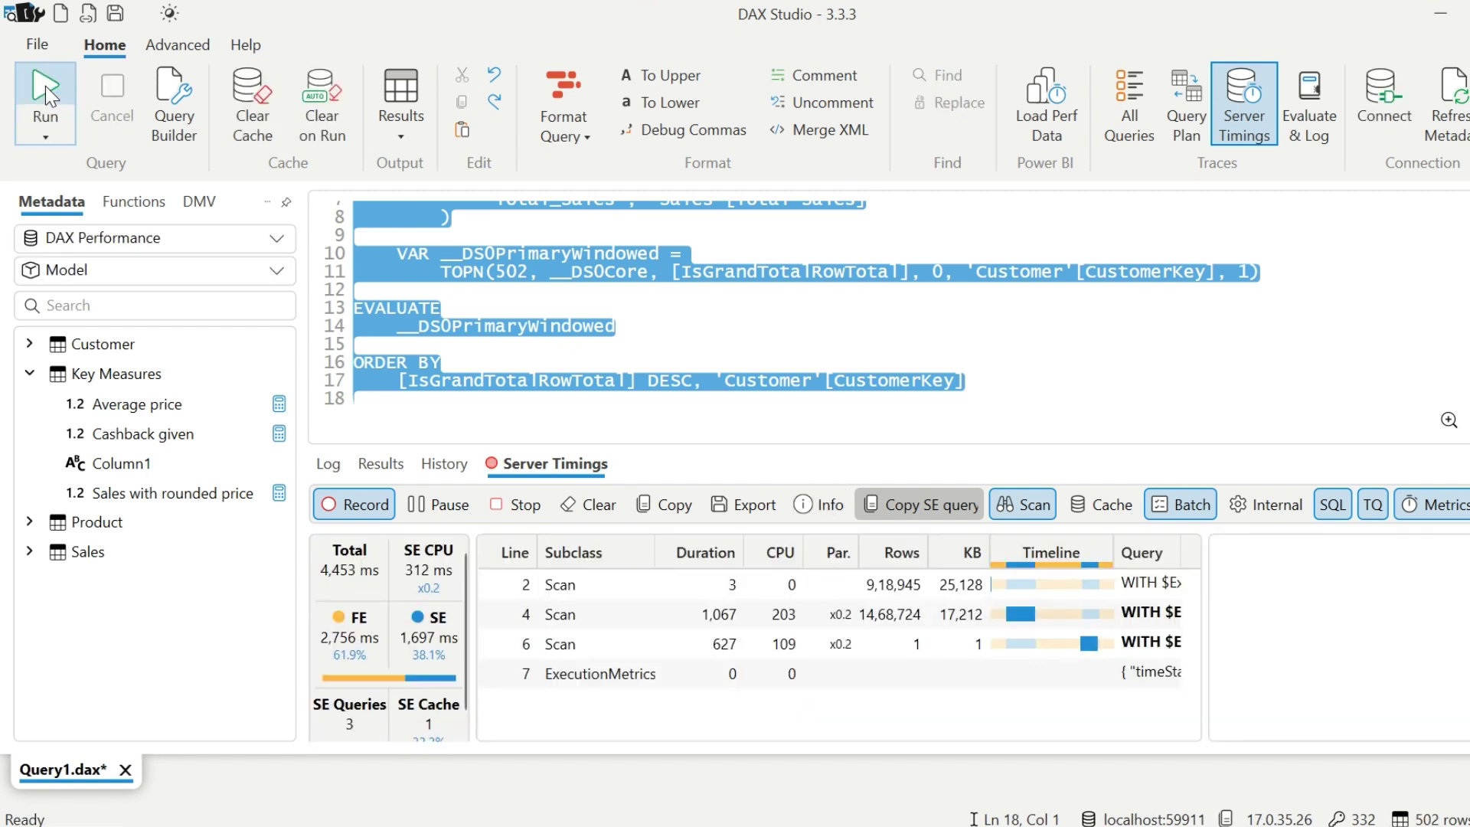
pyautogui.click(1148, 584)
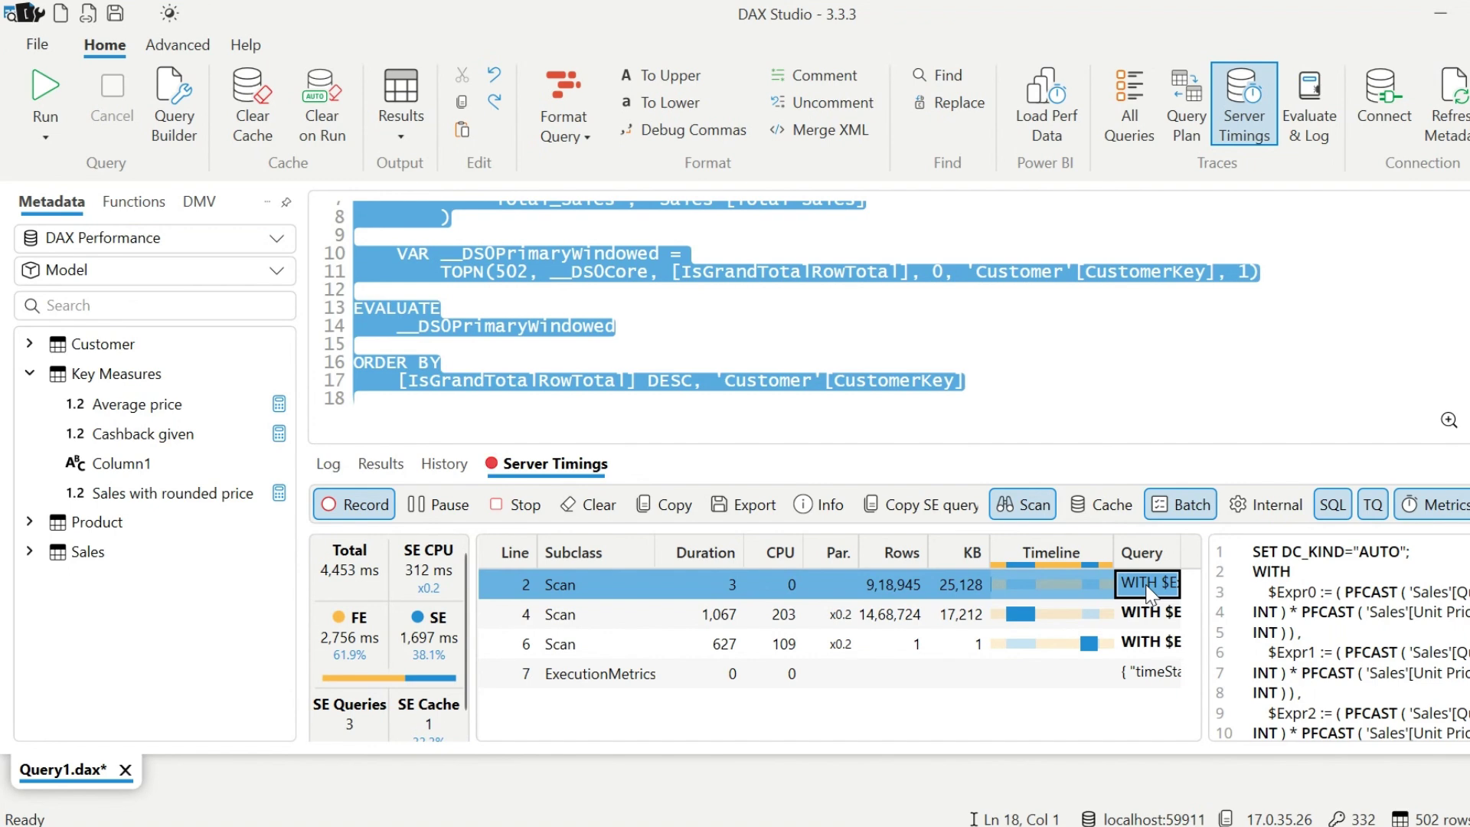
pyautogui.click(1149, 613)
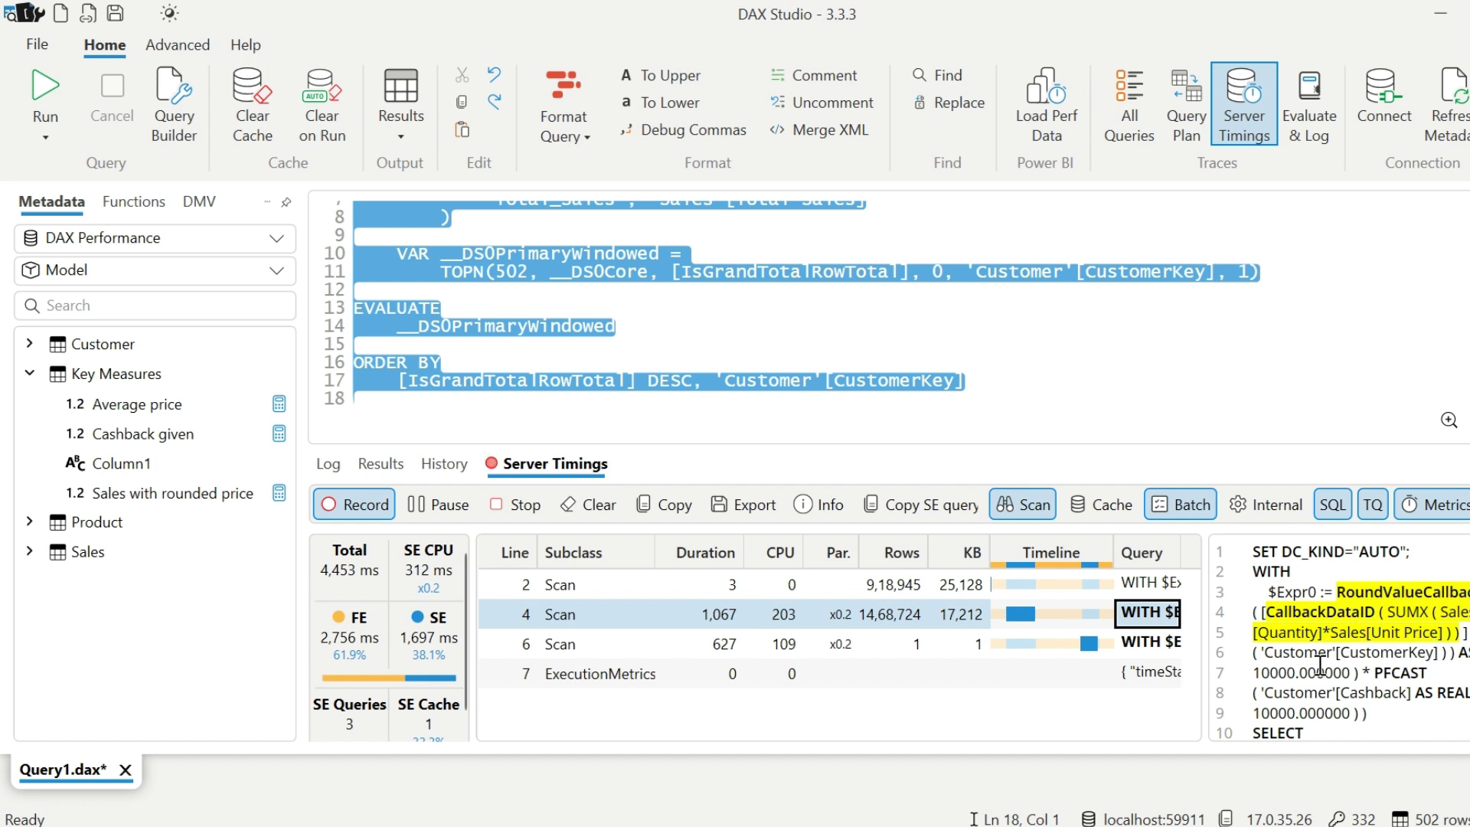
pyautogui.click(1148, 644)
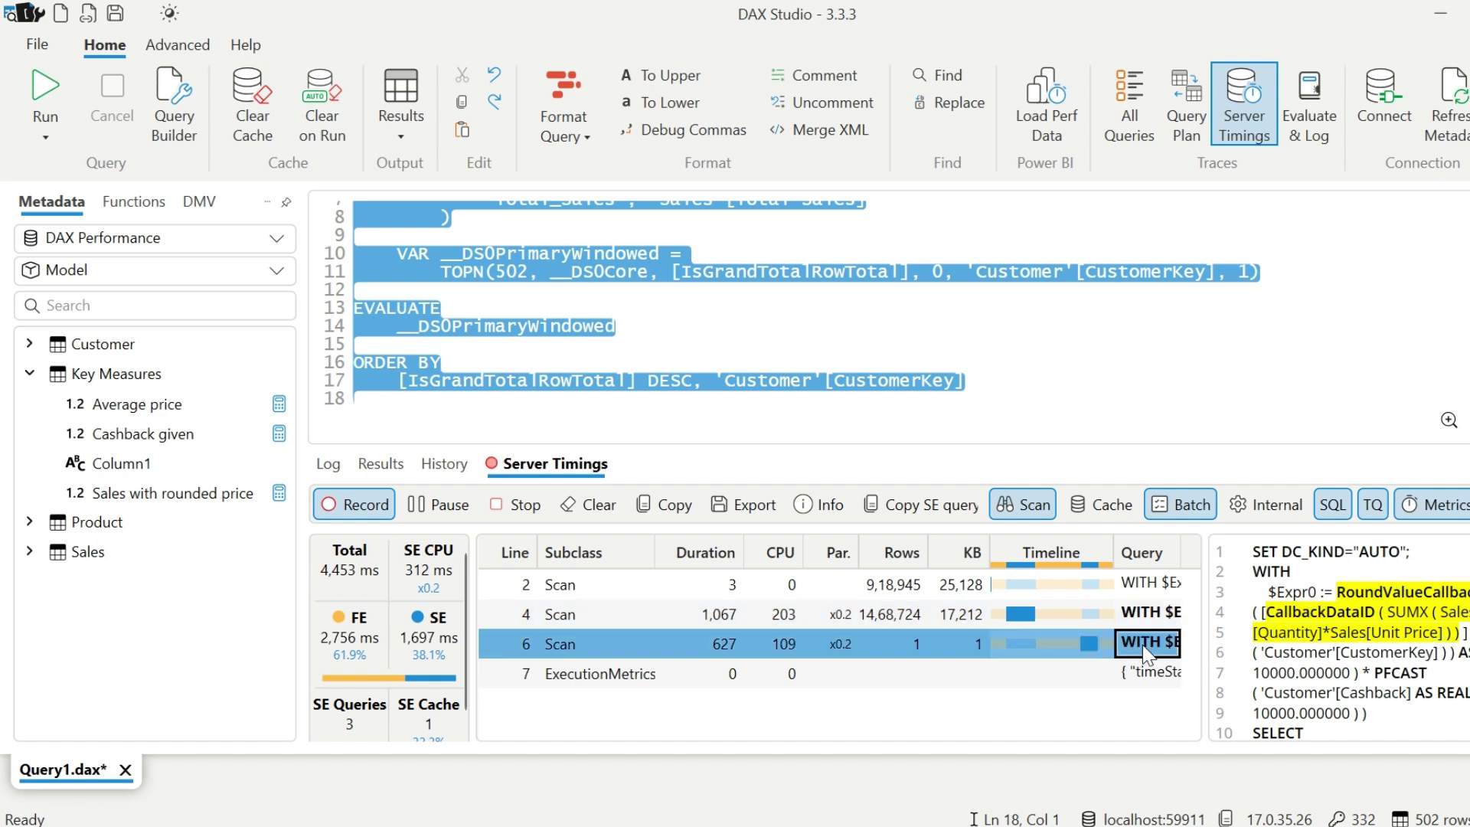
# Define Cashback given to iterate VALUES(Customer[Cashback]) and rerun, dropping the total to 2,282 ms
pyautogui.rightClick(140, 430)
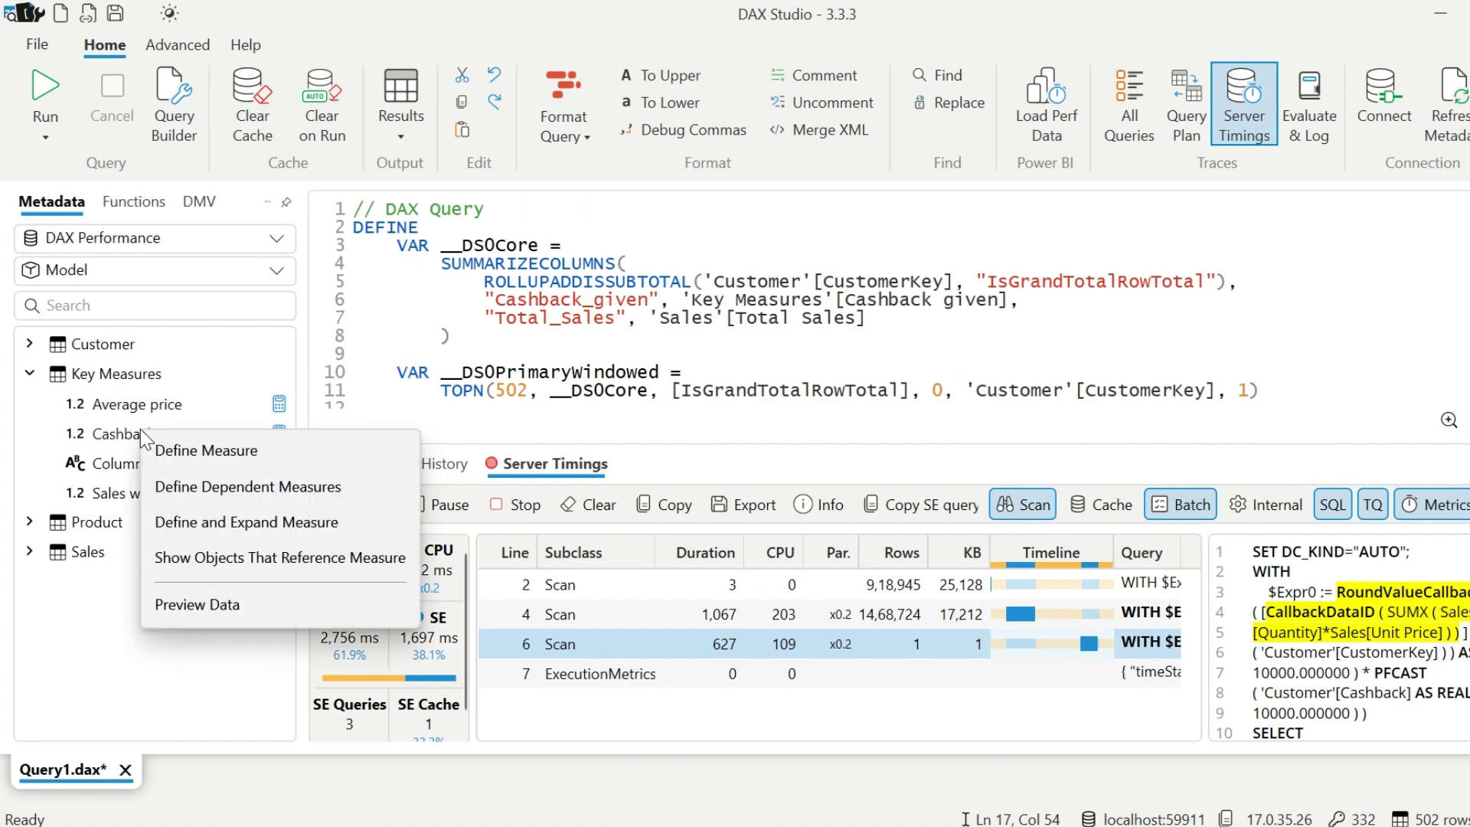
pyautogui.click(297, 530)
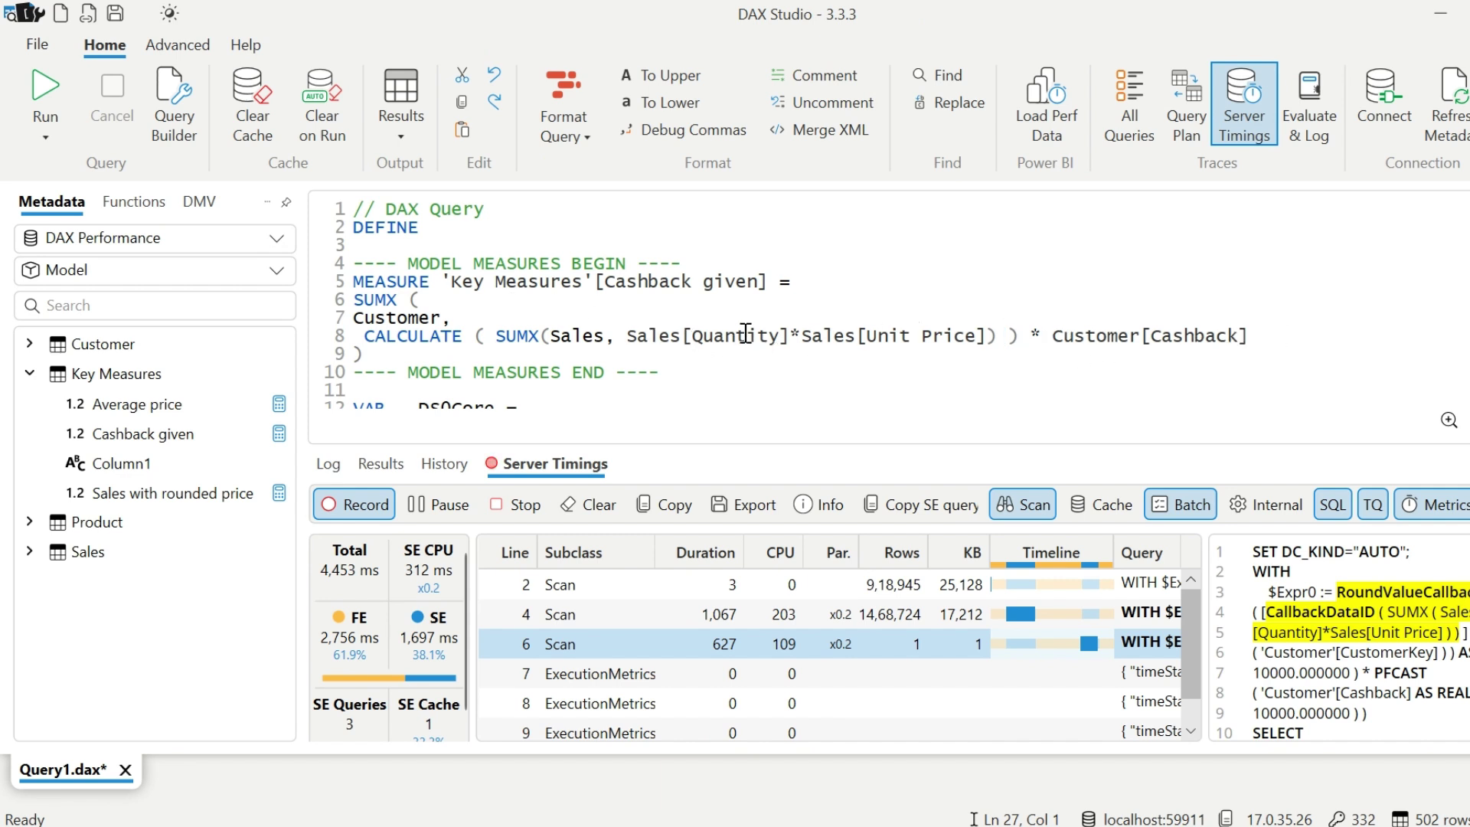
pyautogui.doubleClick(354, 321)
pyautogui.write('VALUES(Customer[Cashback])')
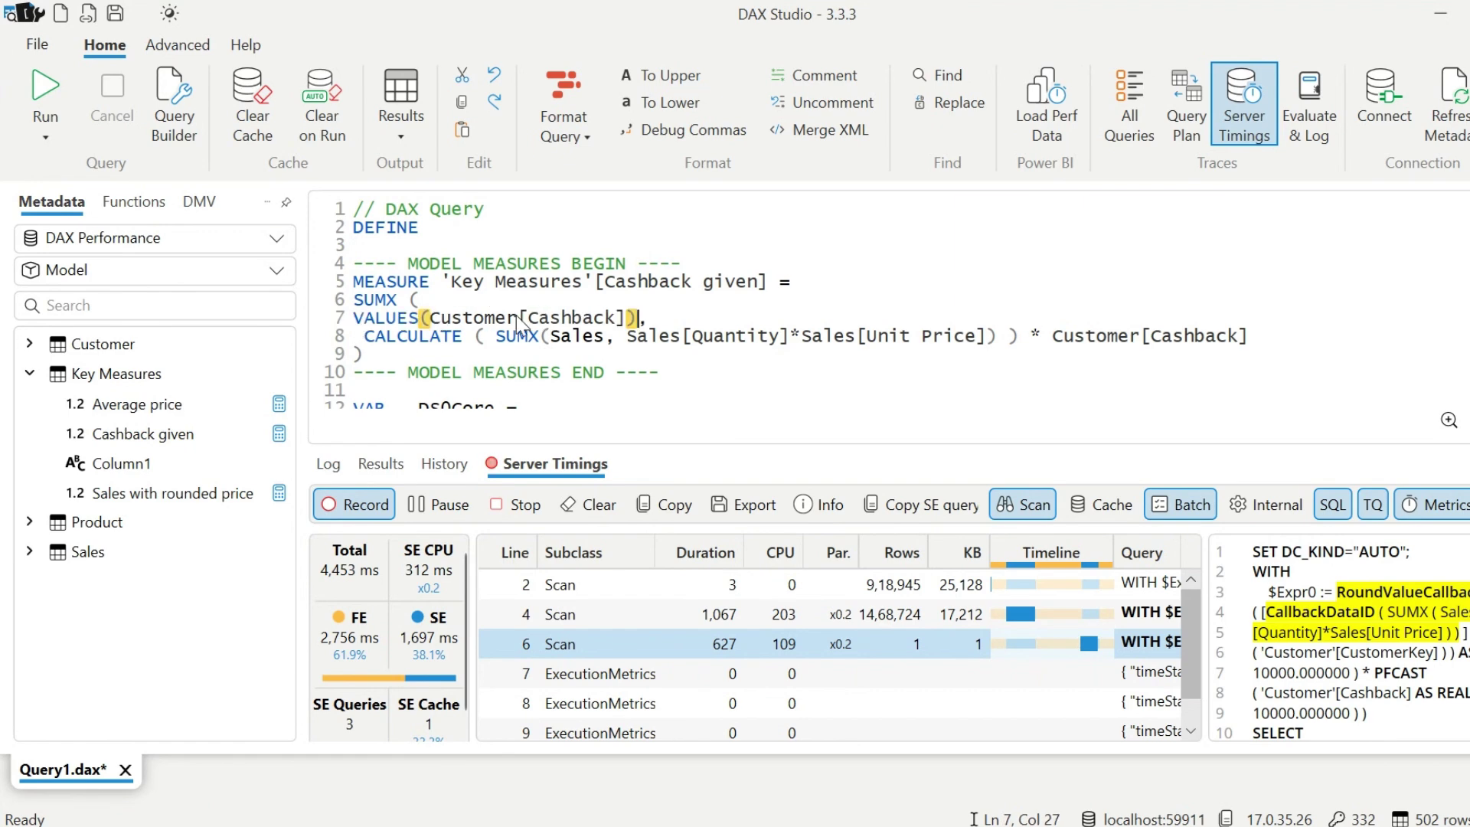
pyautogui.hotkey('ctrl', 'a')
pyautogui.click(35, 85)
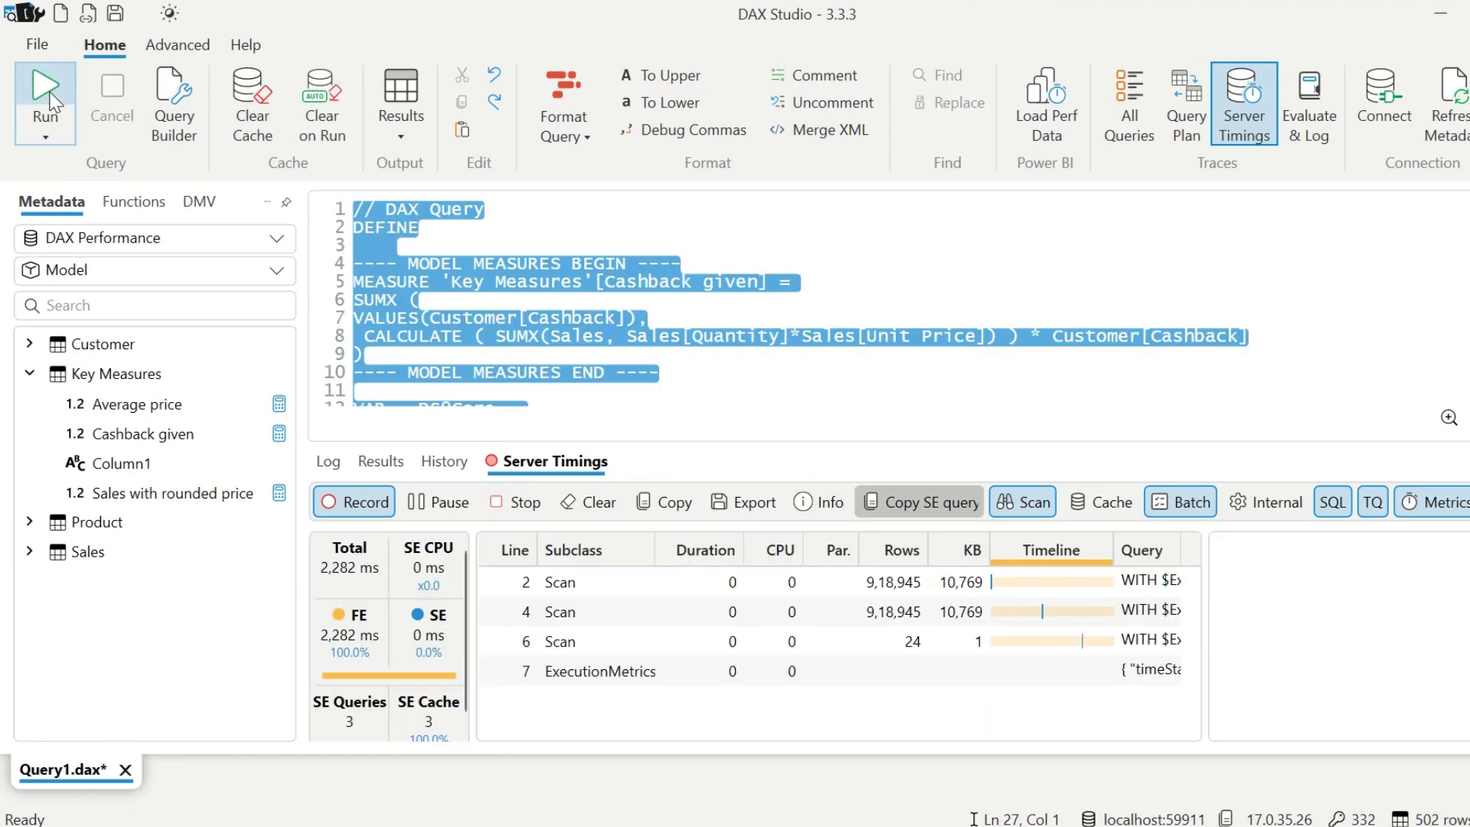
# Select the rewritten measure body on lines 6–9
pyautogui.click(670, 365)
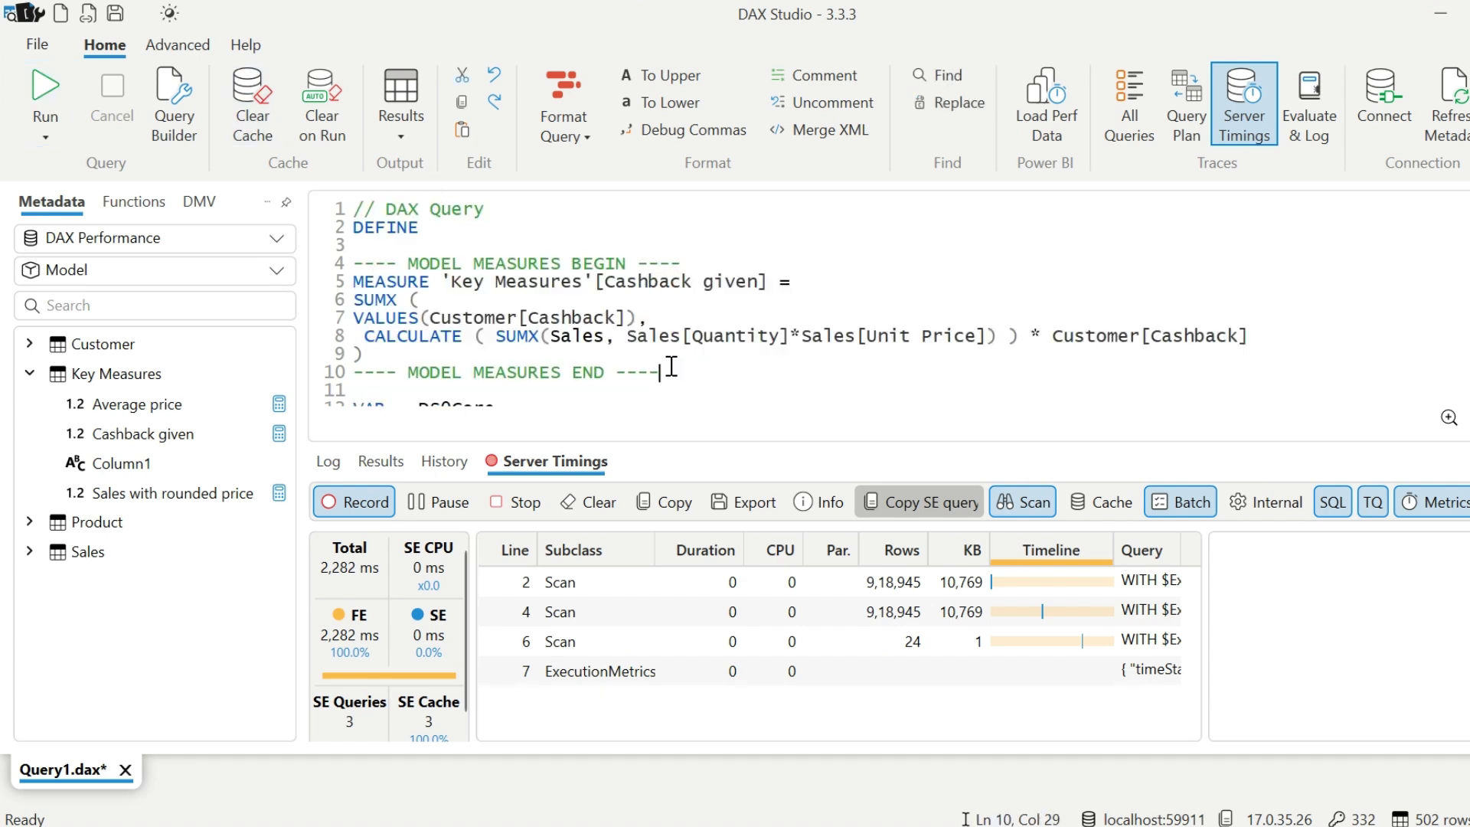
pyautogui.click(377, 349)
pyautogui.moveTo(377, 349); pyautogui.dragTo(355, 306)
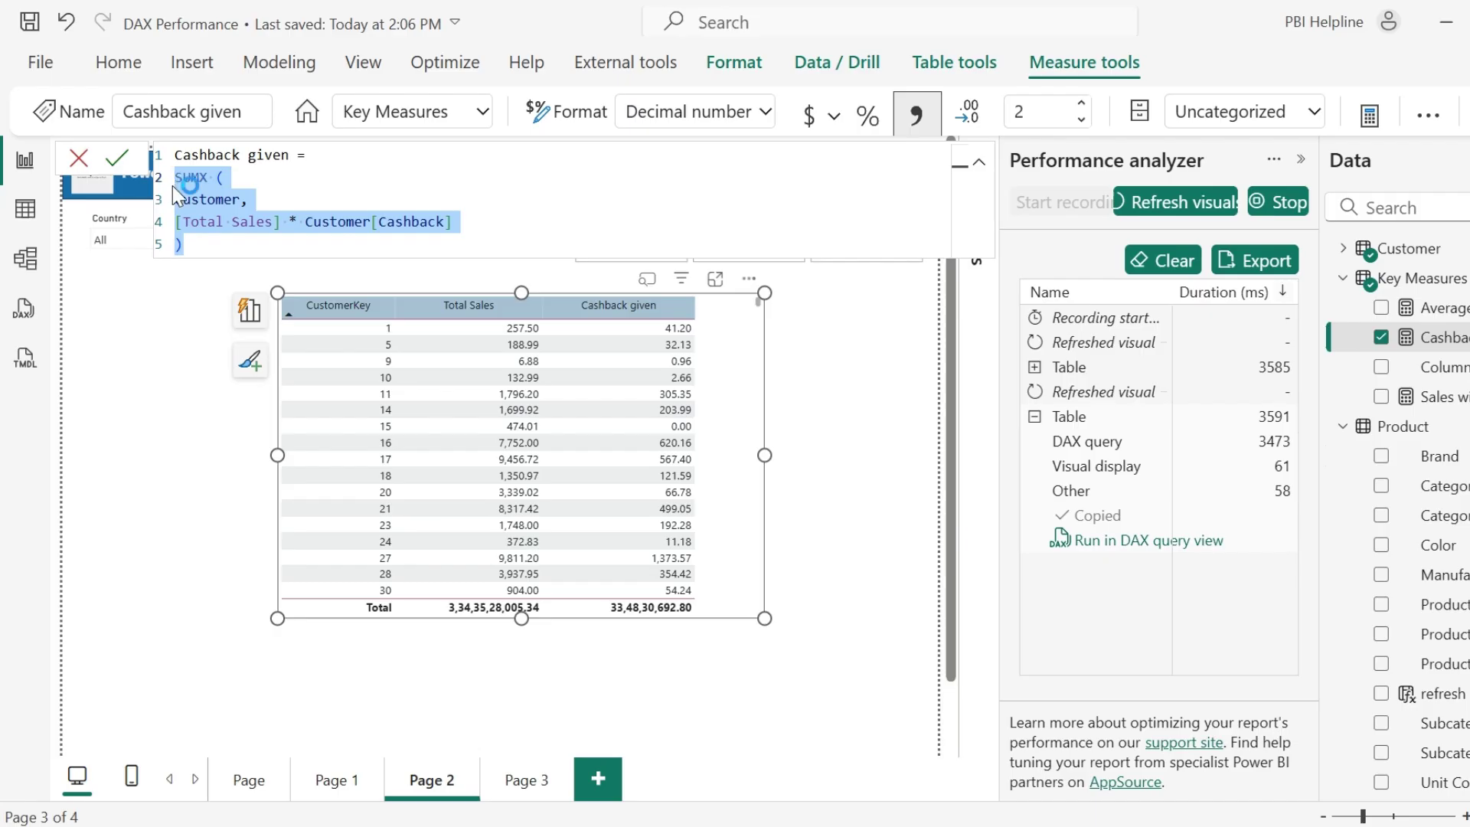
# Paste the new Cashback given formula, swapping the CALCULATE sales expression for [Total Sales]
pyautogui.write('SUMX ( VALUES(Customer[Cashback]),  CALCULATE ( SUMX(Sales, Sales[Quantity]*Sales[Unit Price]) ) * Customer[Cashback] )')
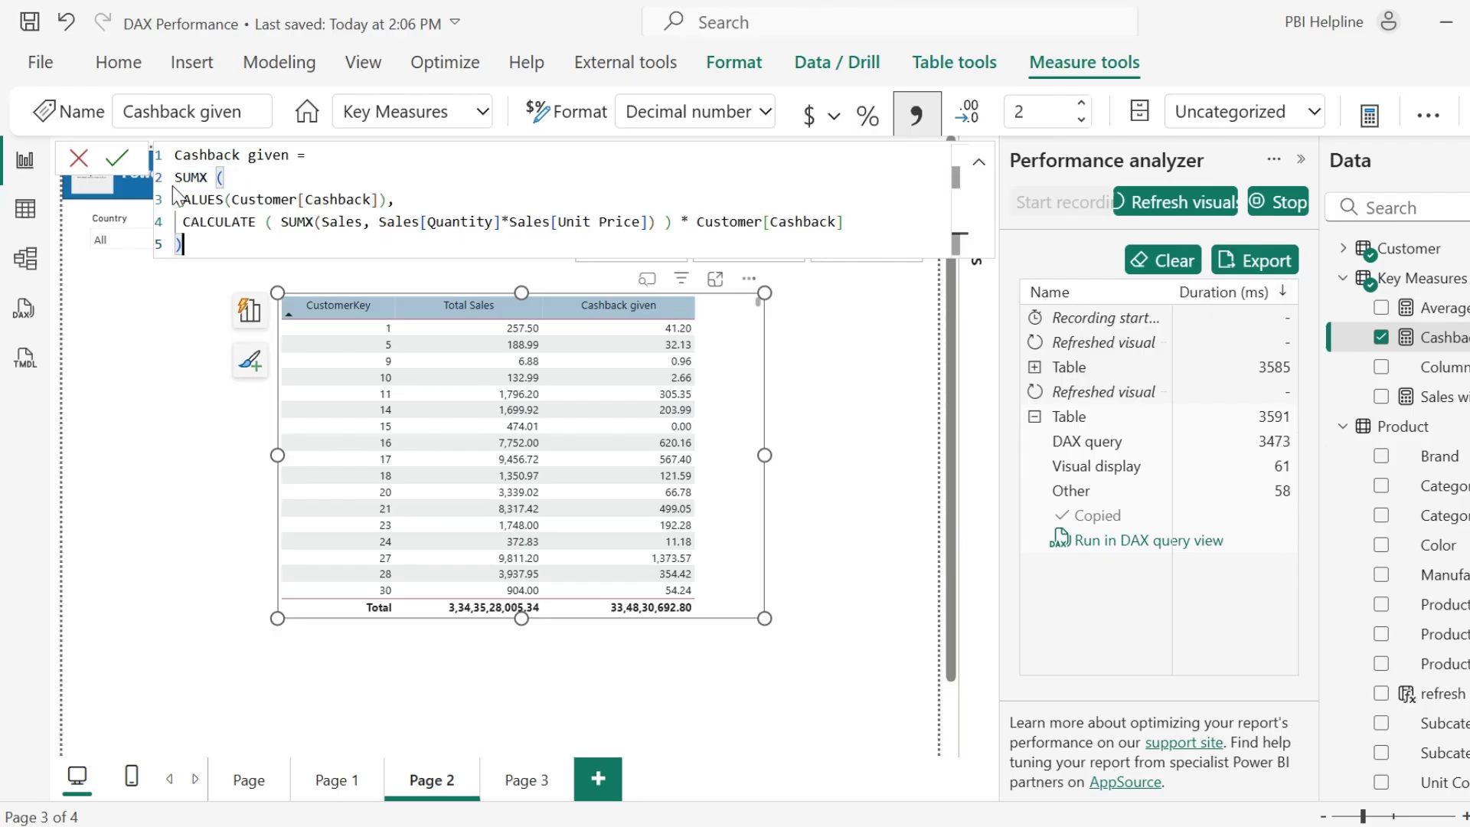
pyautogui.moveTo(680, 222); pyautogui.dragTo(184, 222)
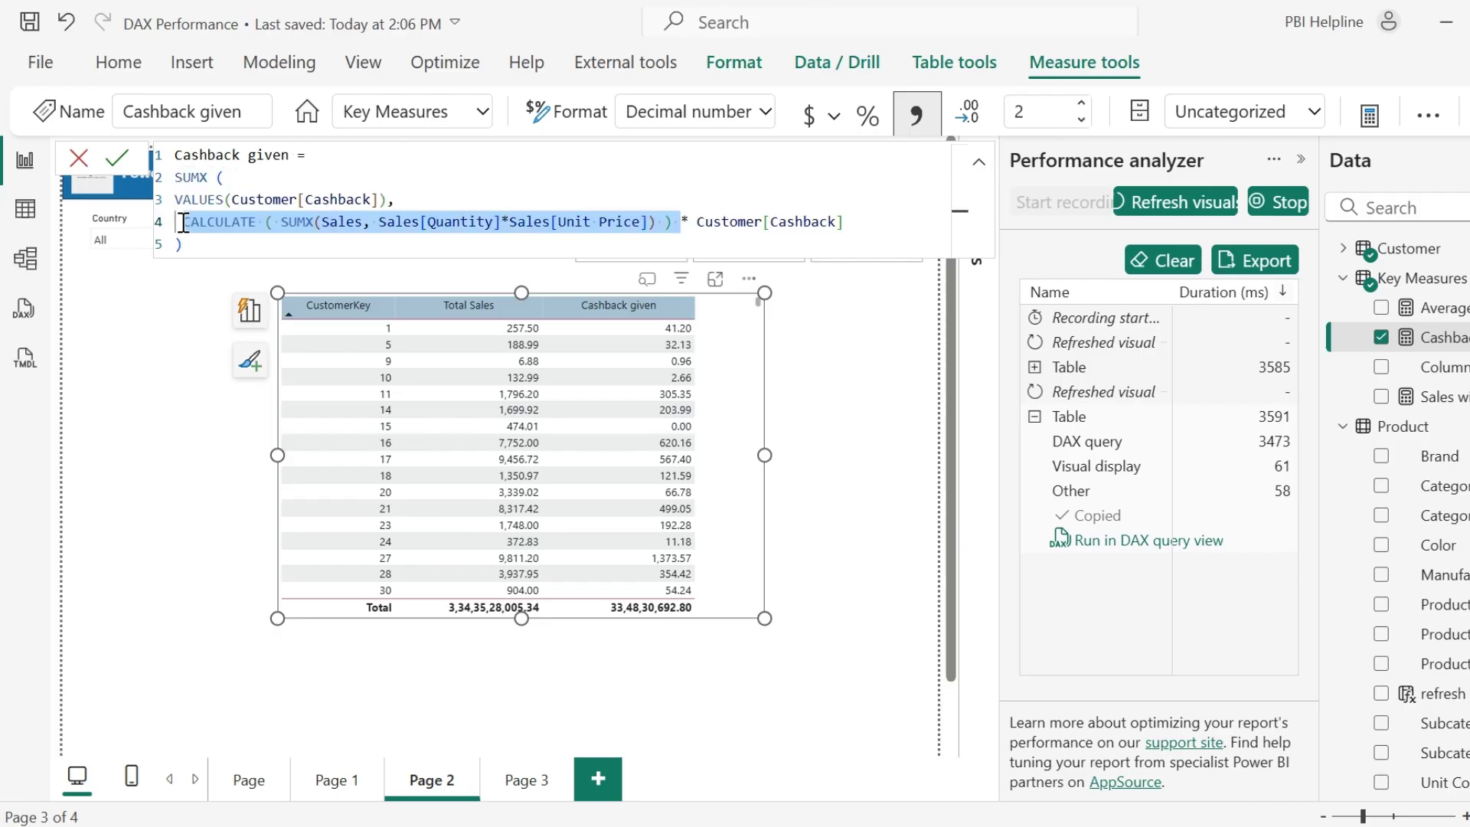
pyautogui.write('[Total Sales]')
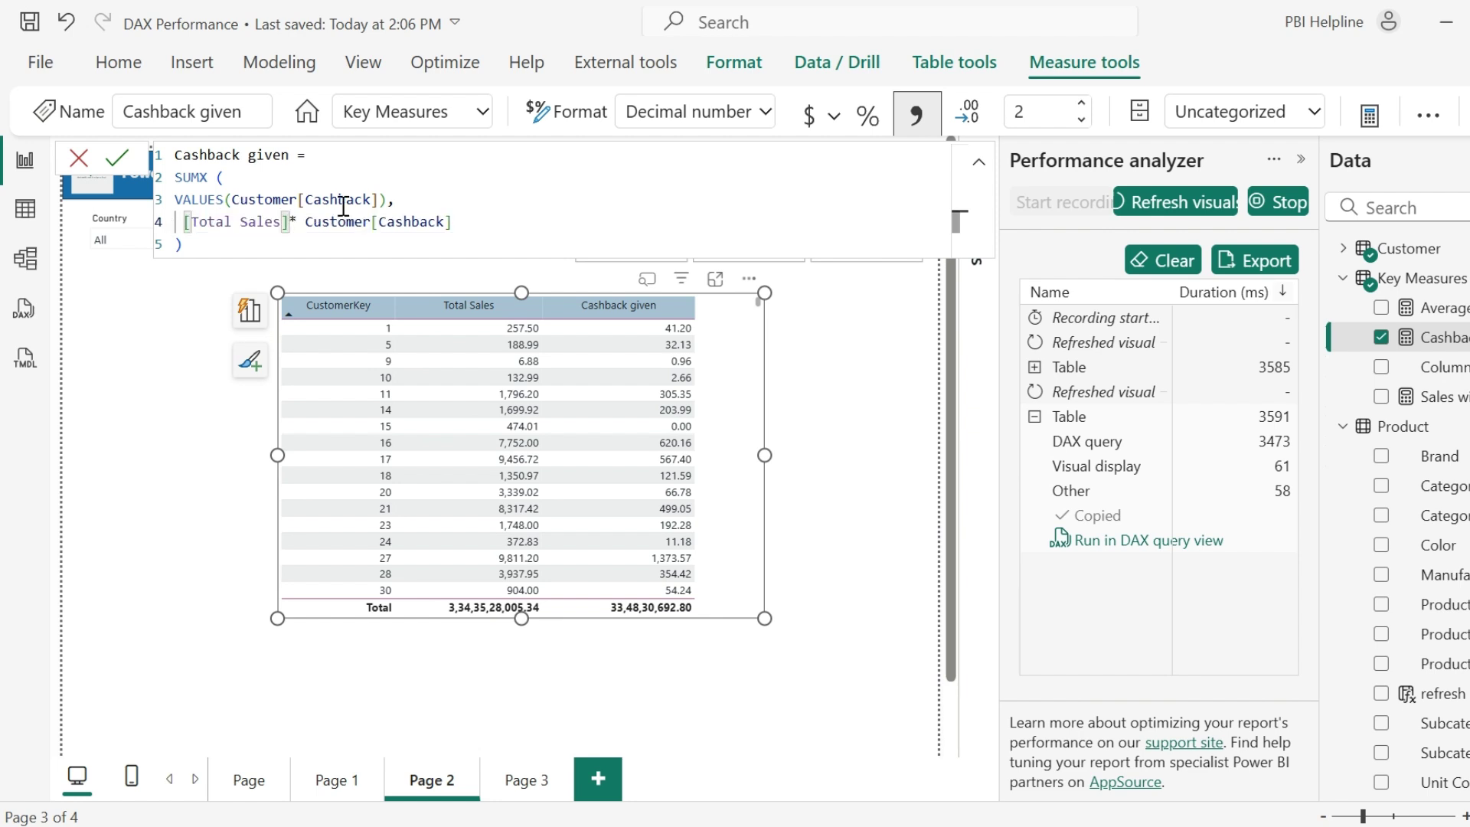
# Commit the measure, clear old timings, and re-time the table visual
pyautogui.click(117, 158)
pyautogui.click(1024, 201)
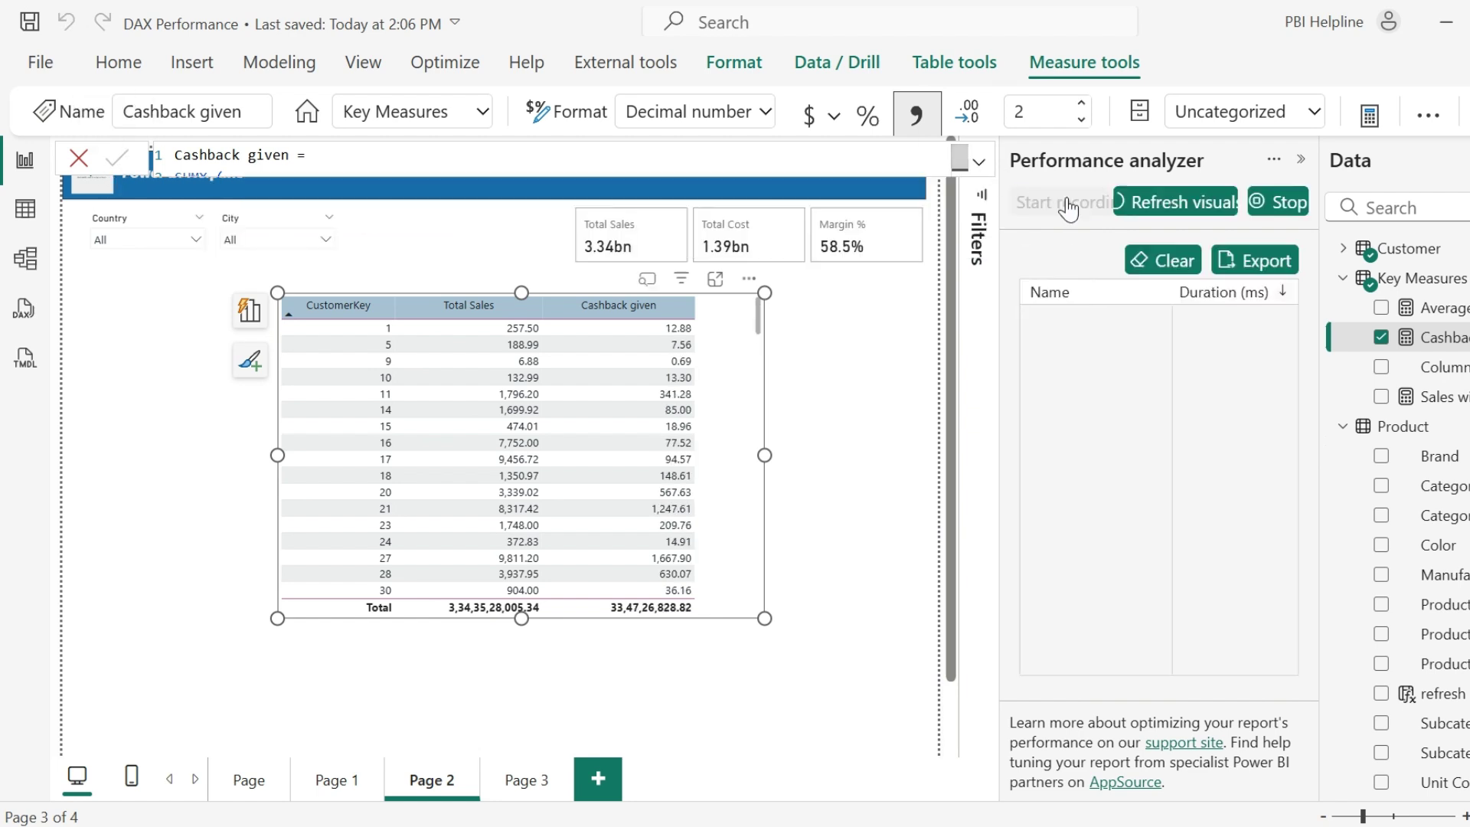
pyautogui.click(647, 282)
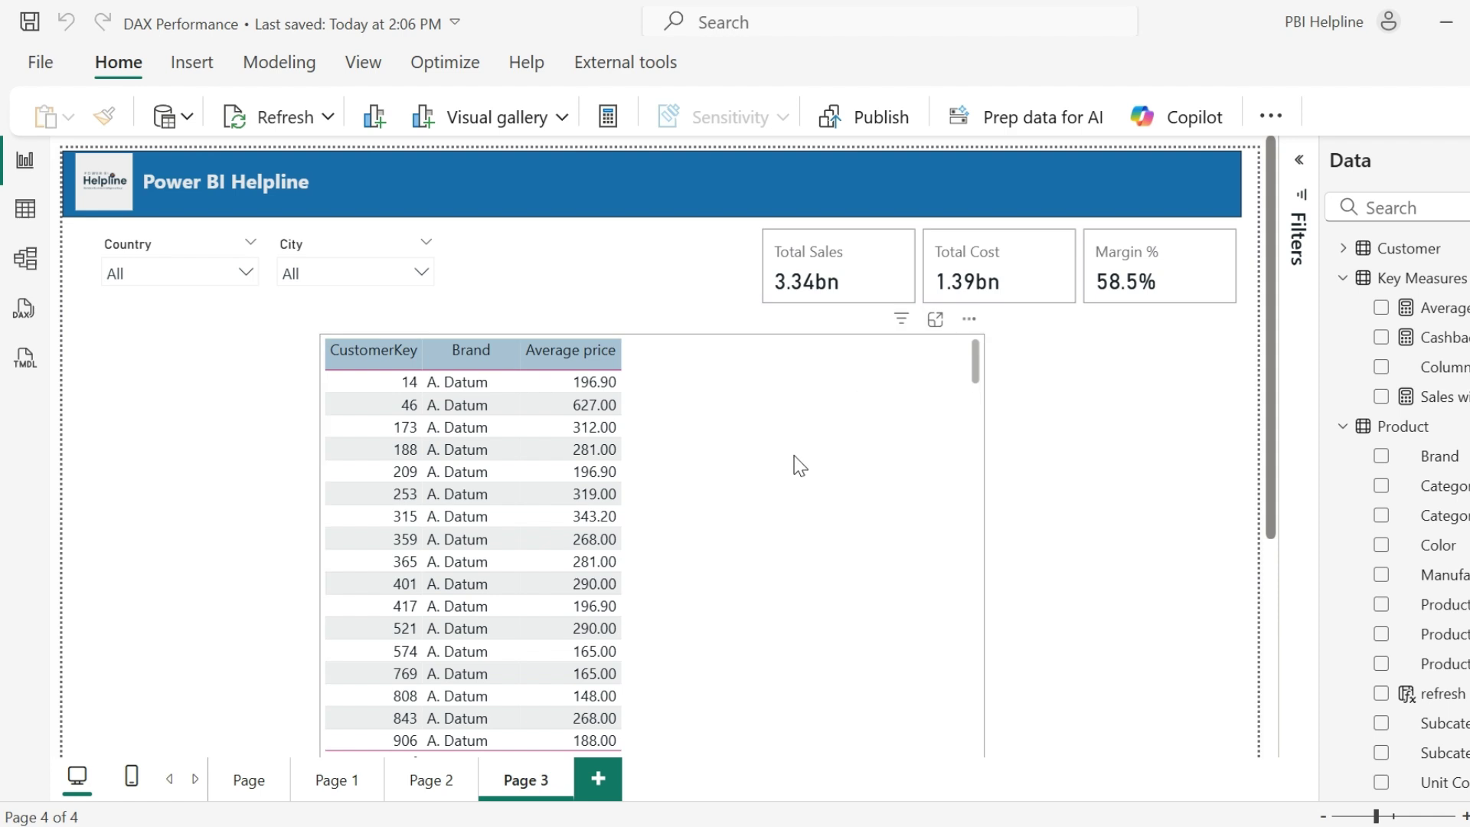
# Select Page 3's table and expand the four-line Average price measure formula
pyautogui.click(799, 465)
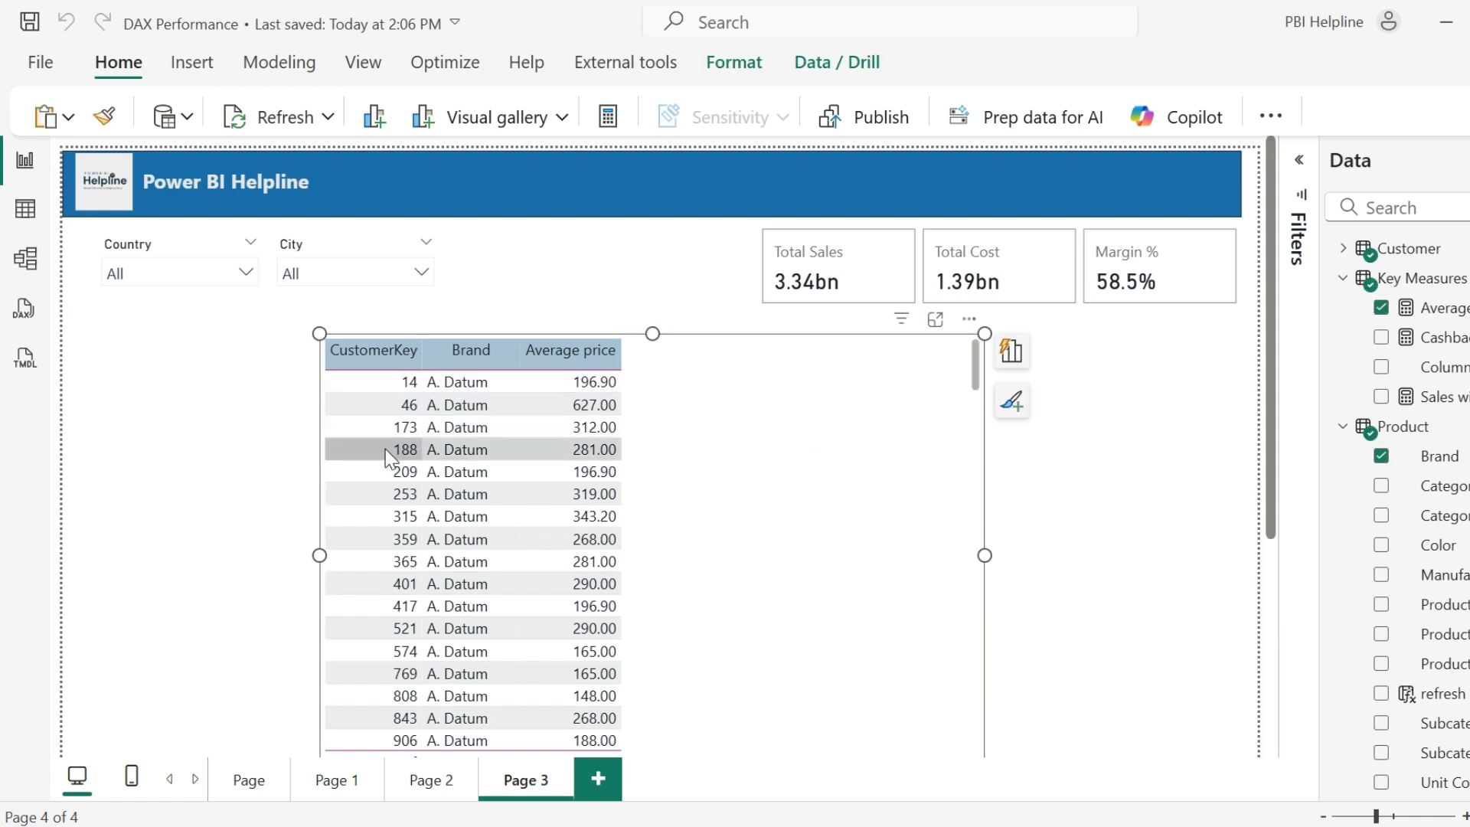
pyautogui.click(1462, 320)
pyautogui.click(1298, 170)
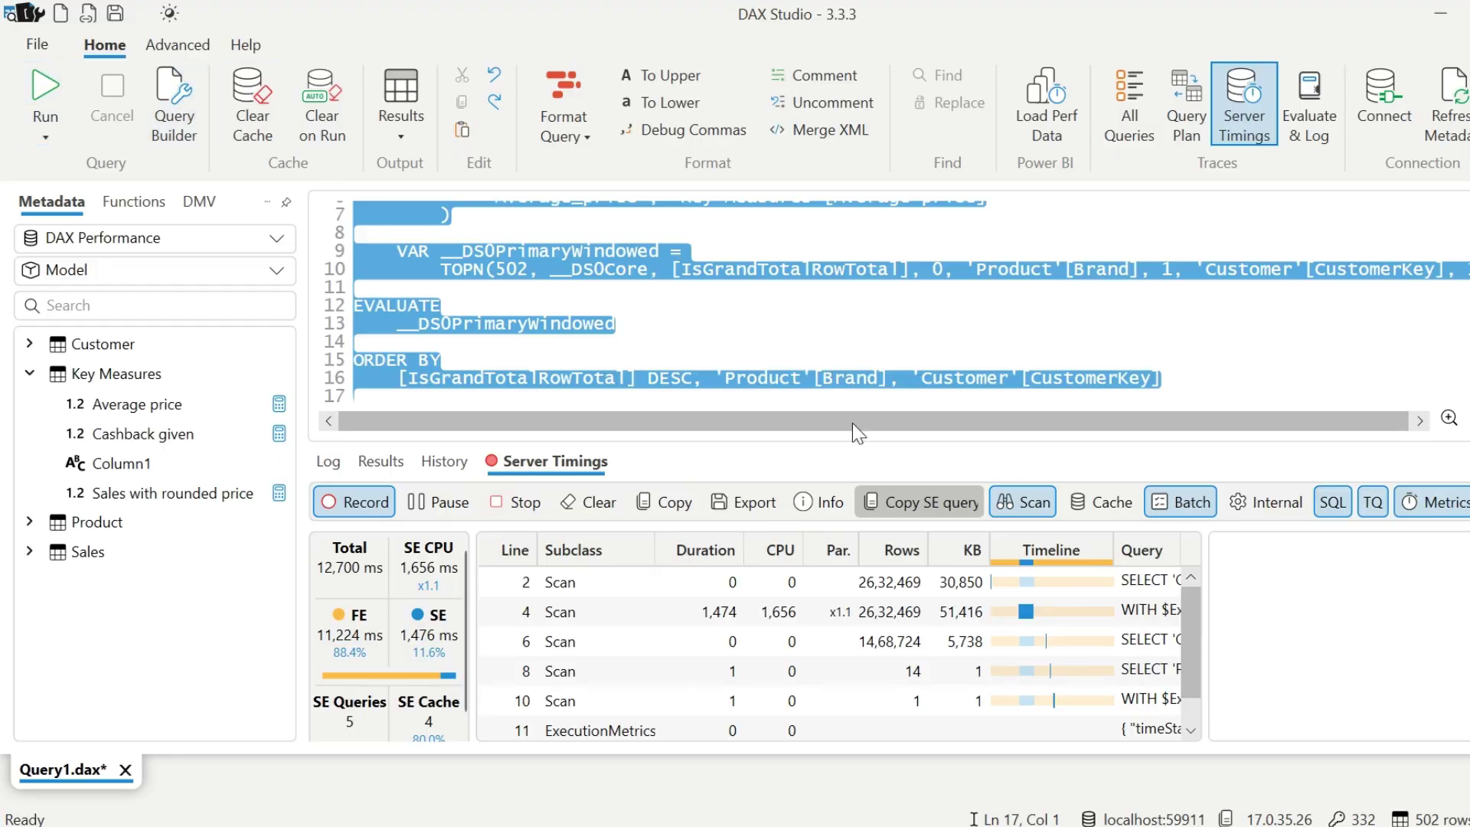
# Rerun Average price rewritten with DIVIDE, cutting the query from 12,700 ms to 3,877 ms
pyautogui.moveTo(835, 446); pyautogui.dragTo(837, 378)
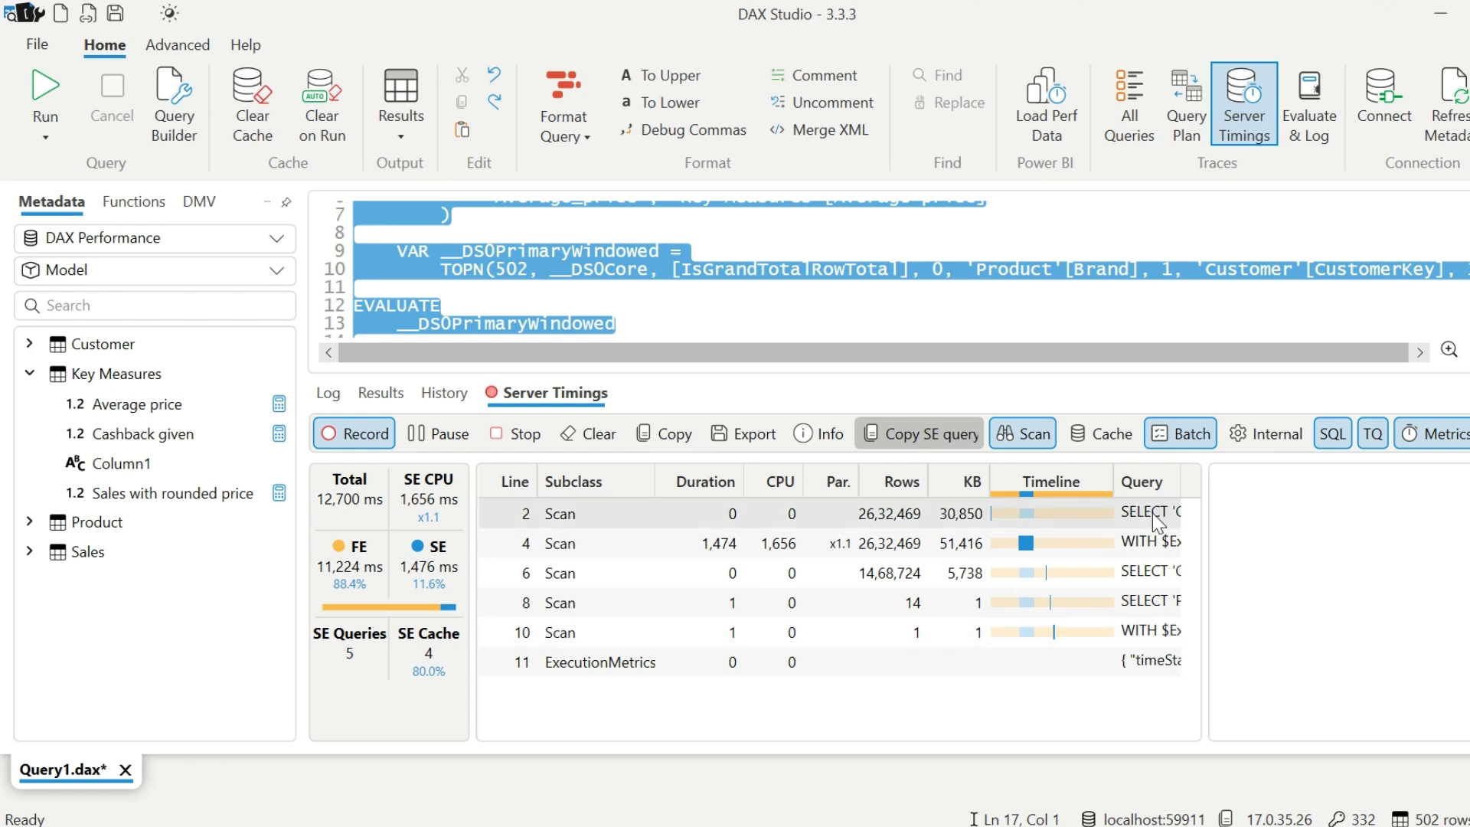
pyautogui.moveTo(1154, 515)
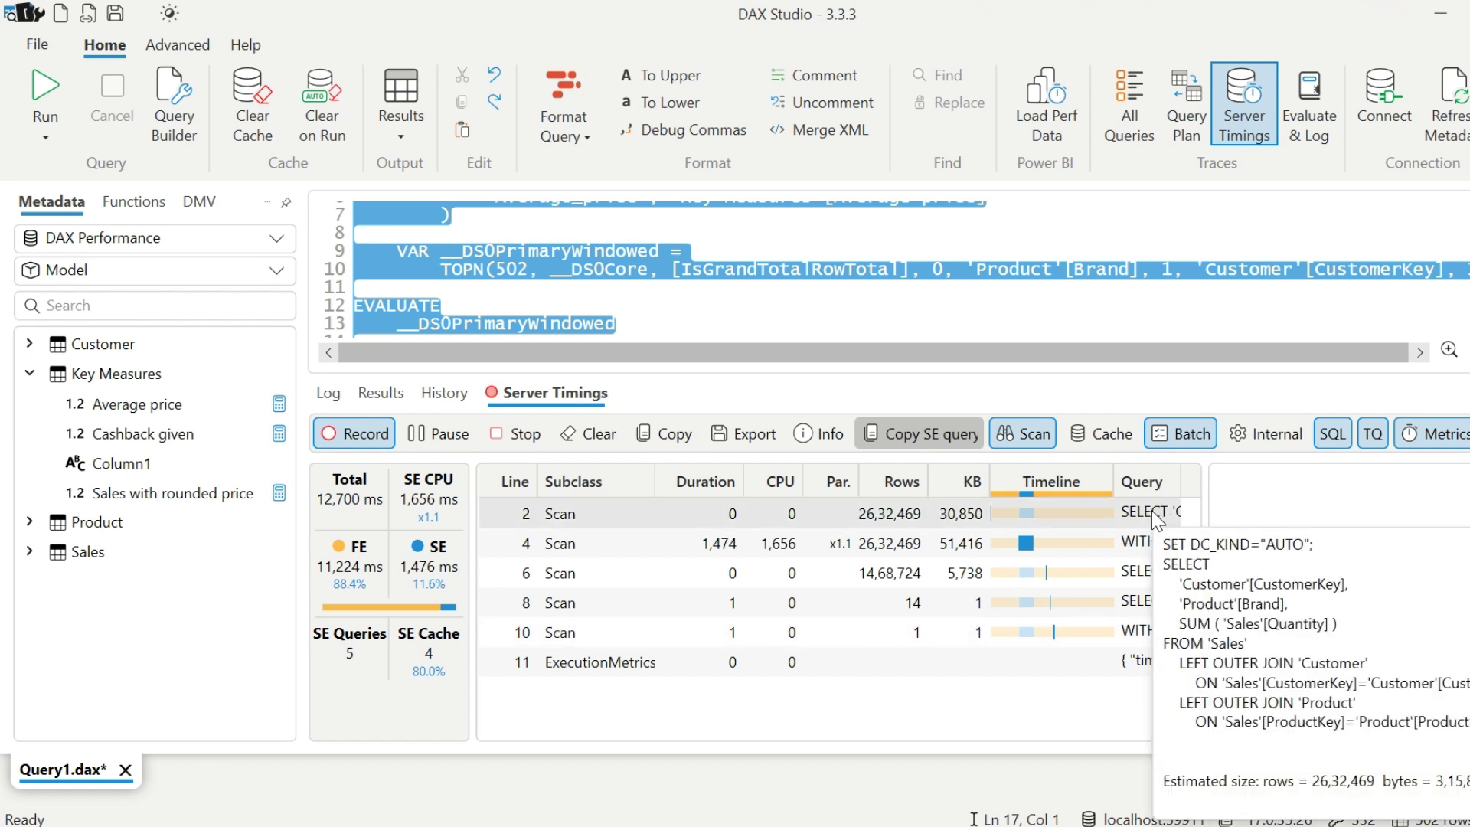
pyautogui.click(1152, 511)
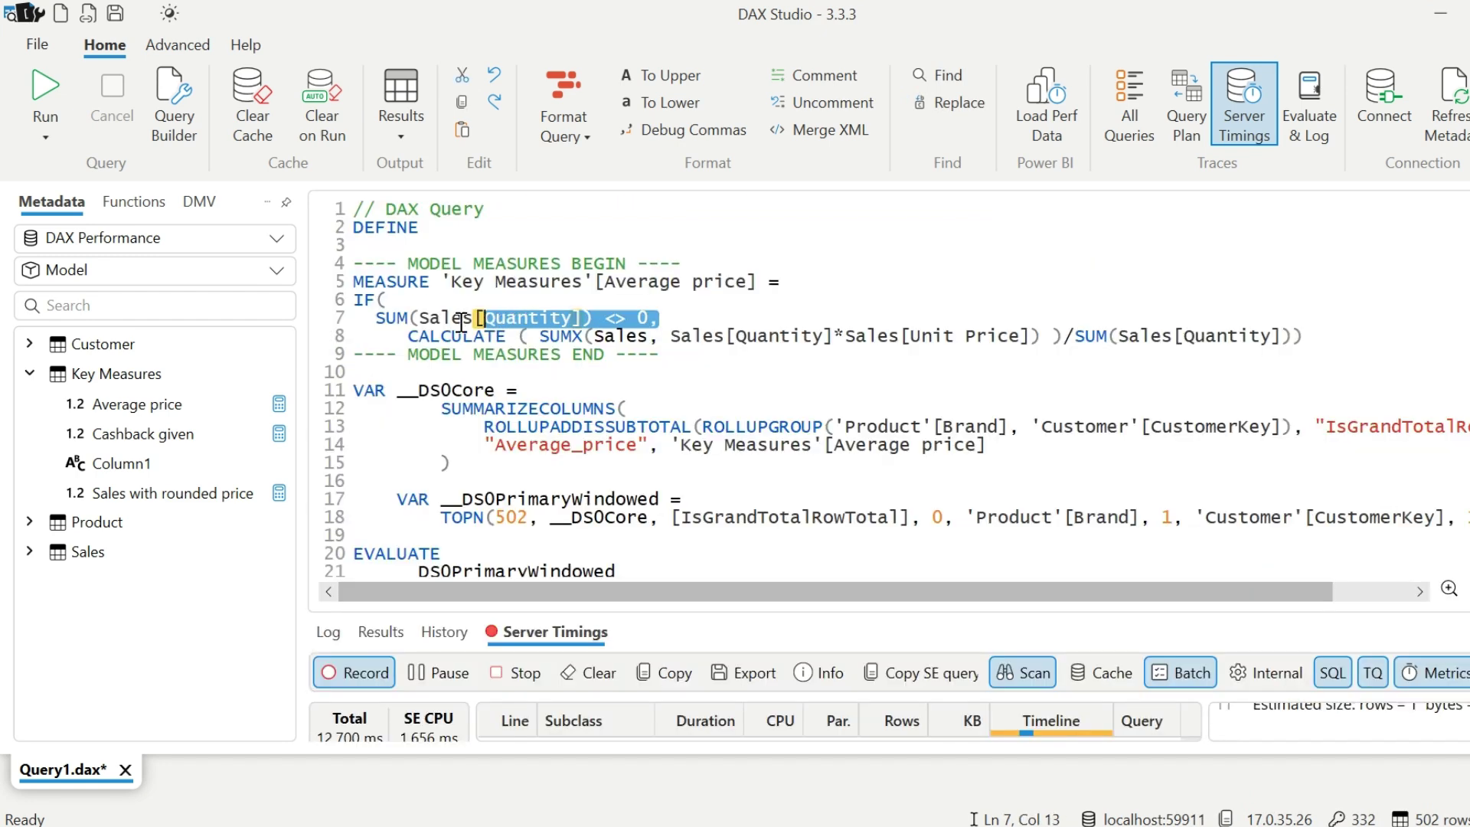
pyautogui.moveTo(487, 318); pyautogui.dragTo(388, 318)
pyautogui.click(56, 89)
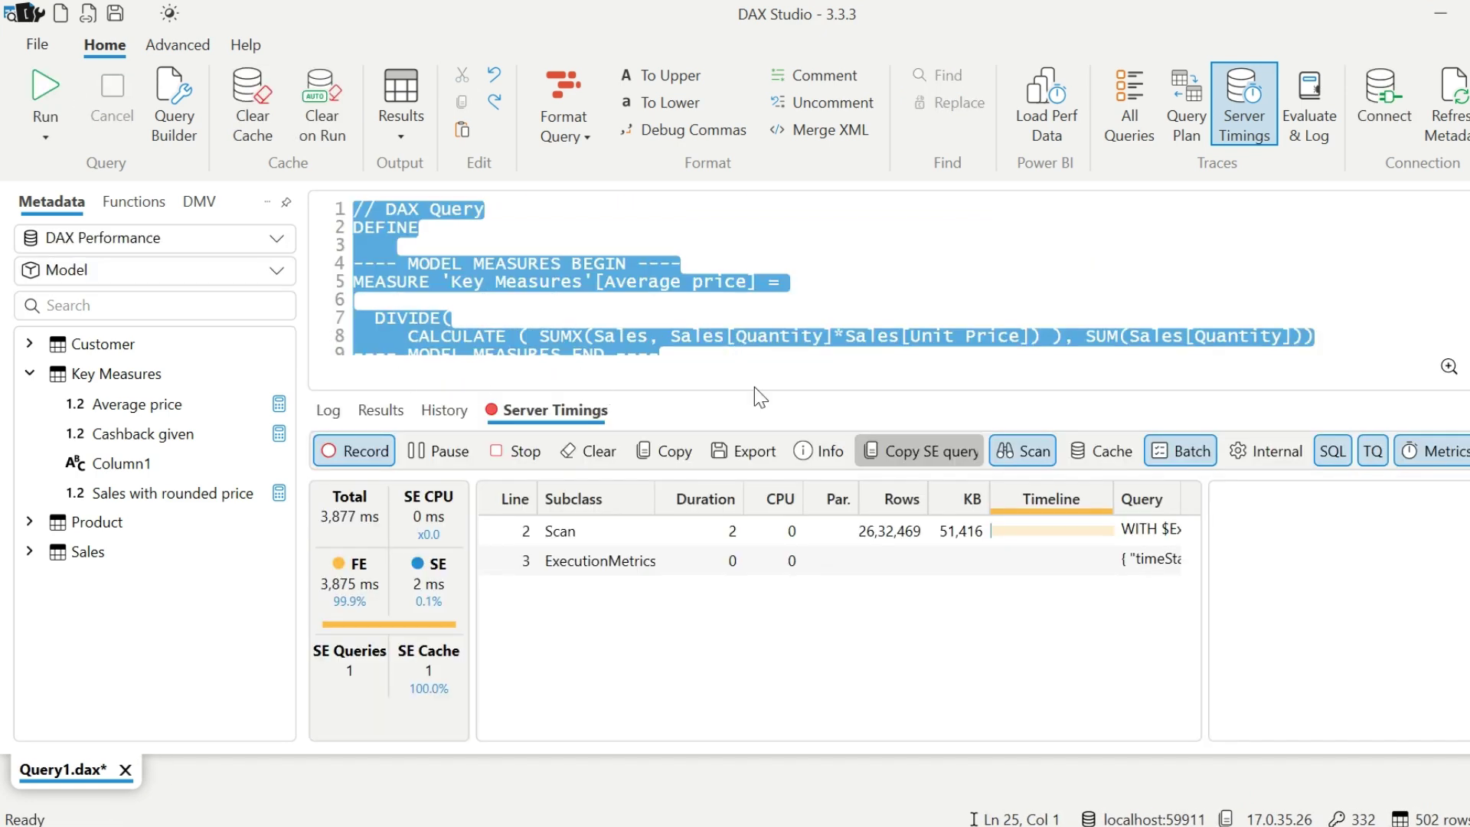
# View the Scan row's storage-engine query and copy the DIVIDE expression on lines 7–8 for Power BI
pyautogui.moveTo(749, 396); pyautogui.dragTo(748, 430)
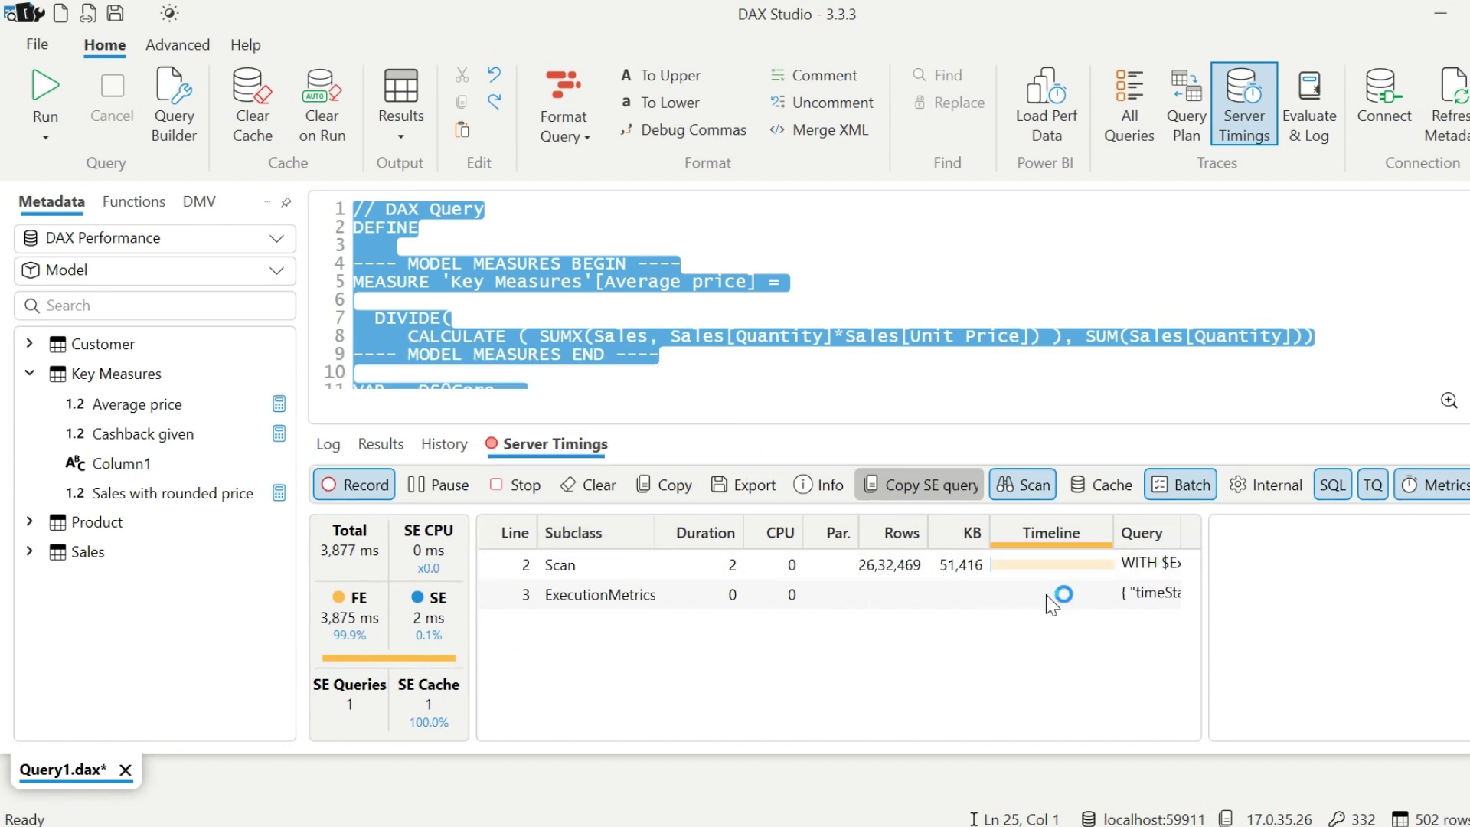
pyautogui.click(1140, 575)
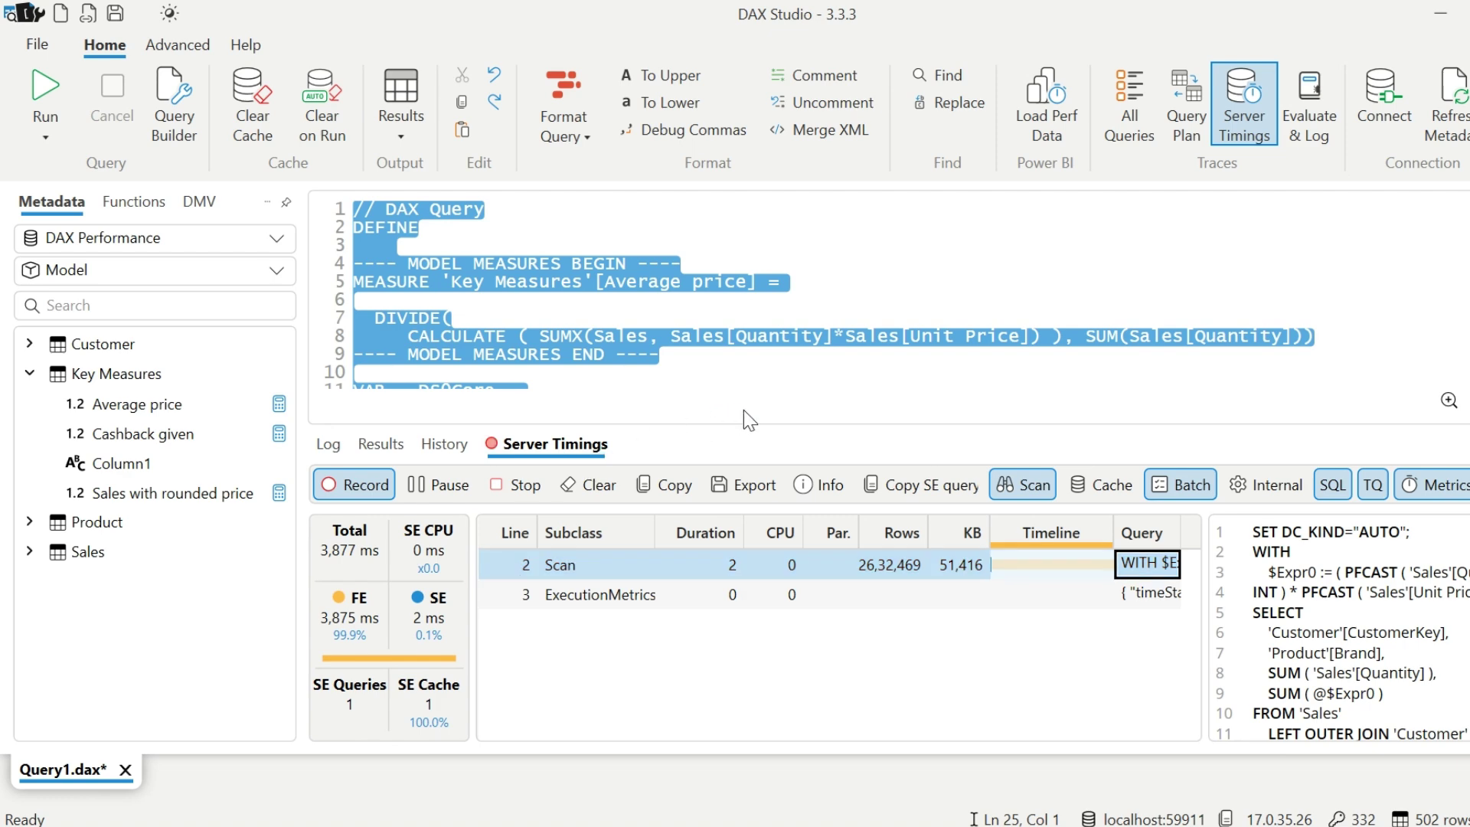
pyautogui.click(702, 378)
pyautogui.moveTo(1325, 335); pyautogui.dragTo(375, 319)
pyautogui.hotkey('ctrl', 'c')
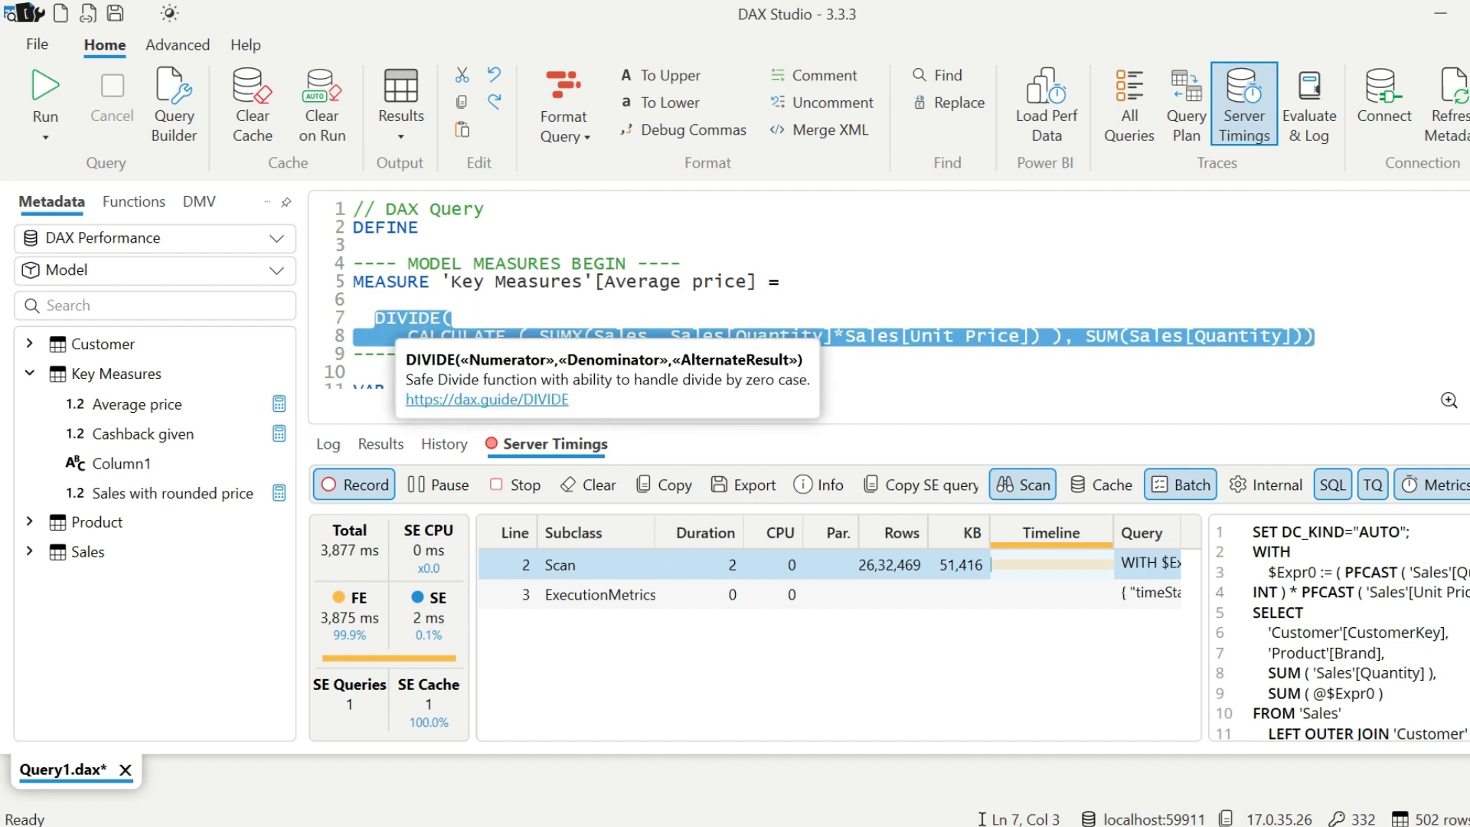
pyautogui.hotkey('alt', 'Tab')
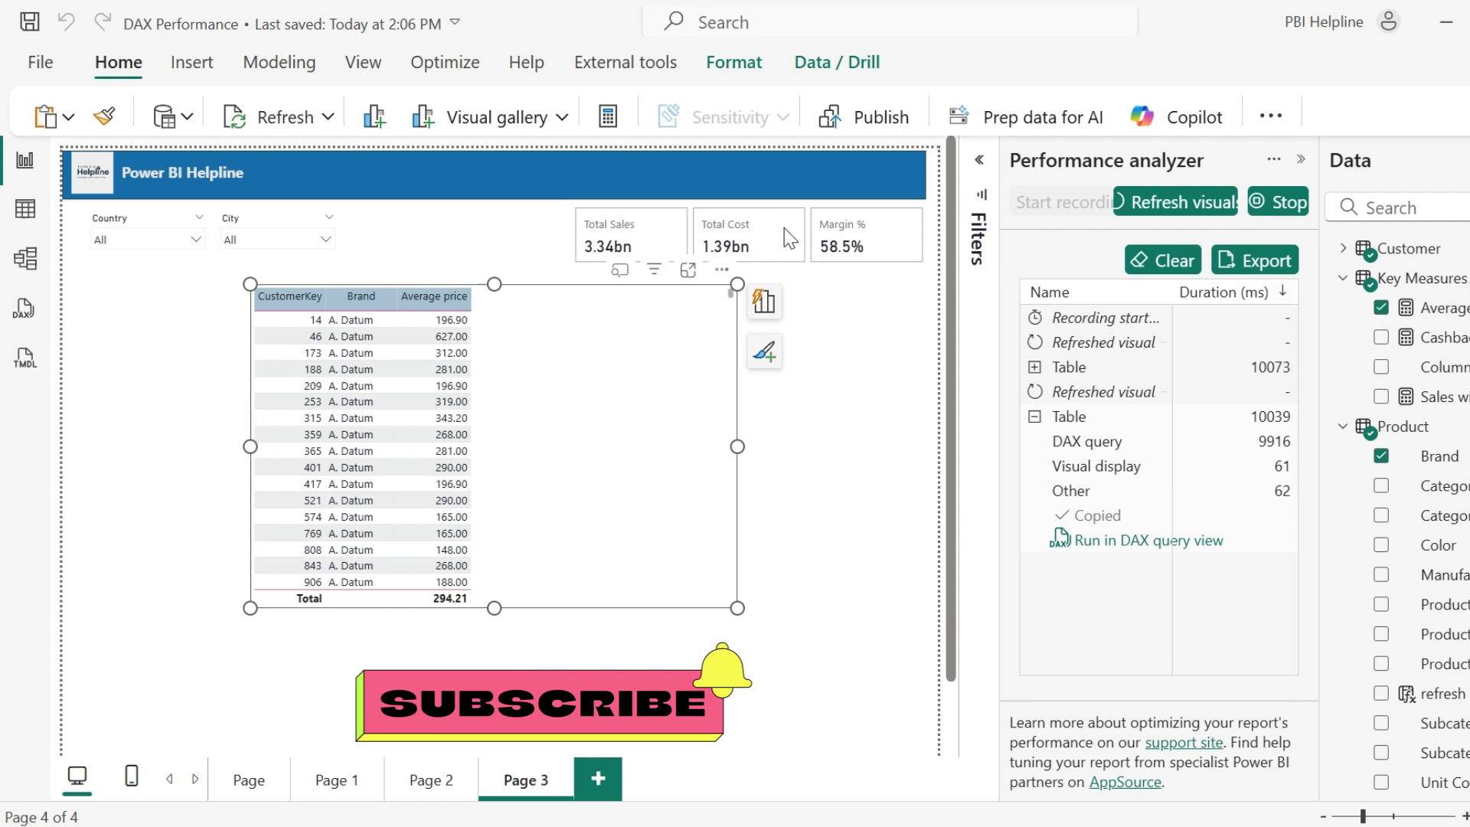
# Paste DIVIDE(CALCULATE(SUMX(...)), SUM(Sales[Quantity])) over the IF lines in Average price's formula
pyautogui.click(1444, 307)
pyautogui.click(973, 163)
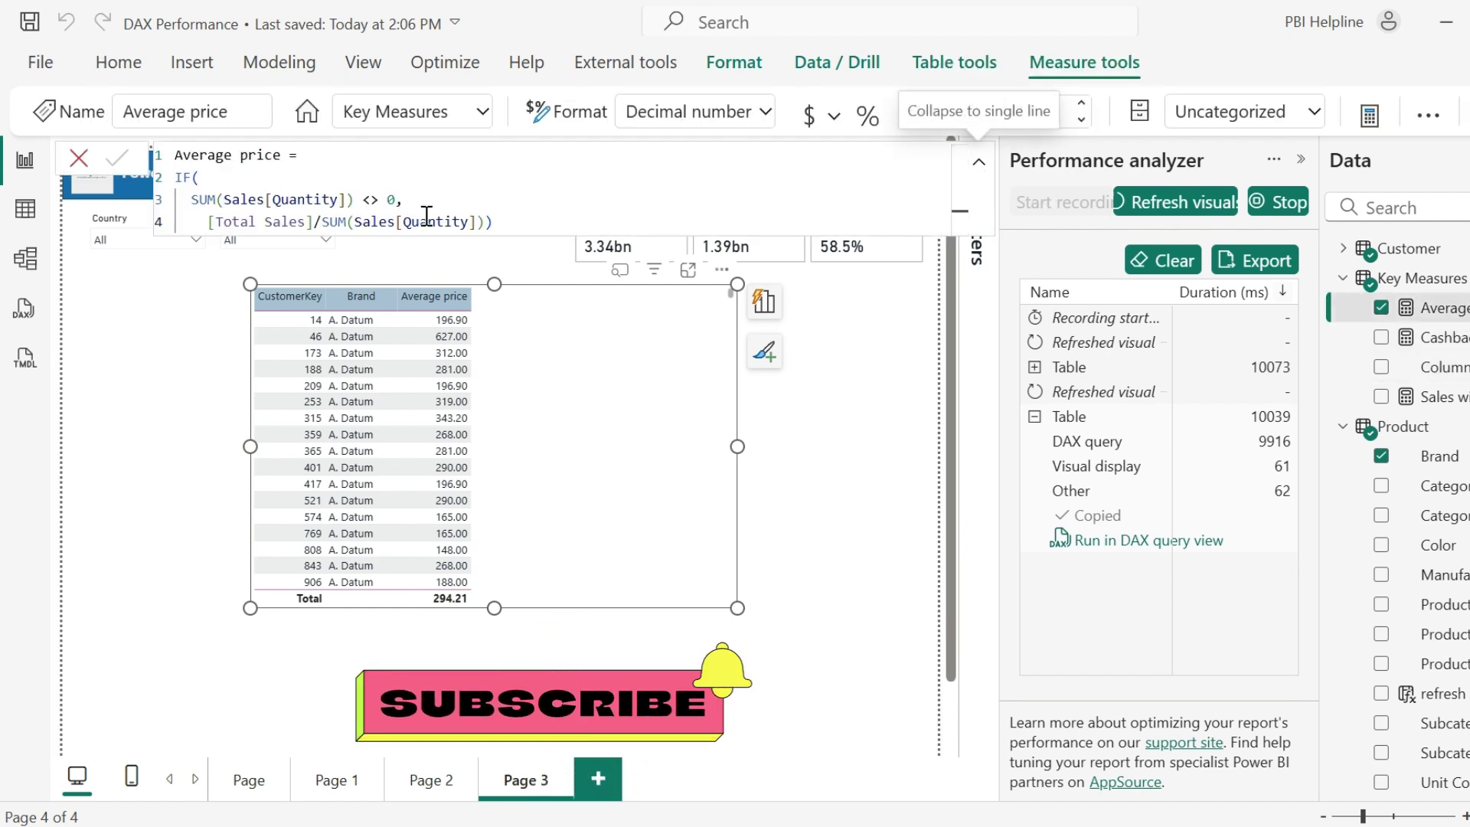
pyautogui.moveTo(497, 222); pyautogui.dragTo(174, 181)
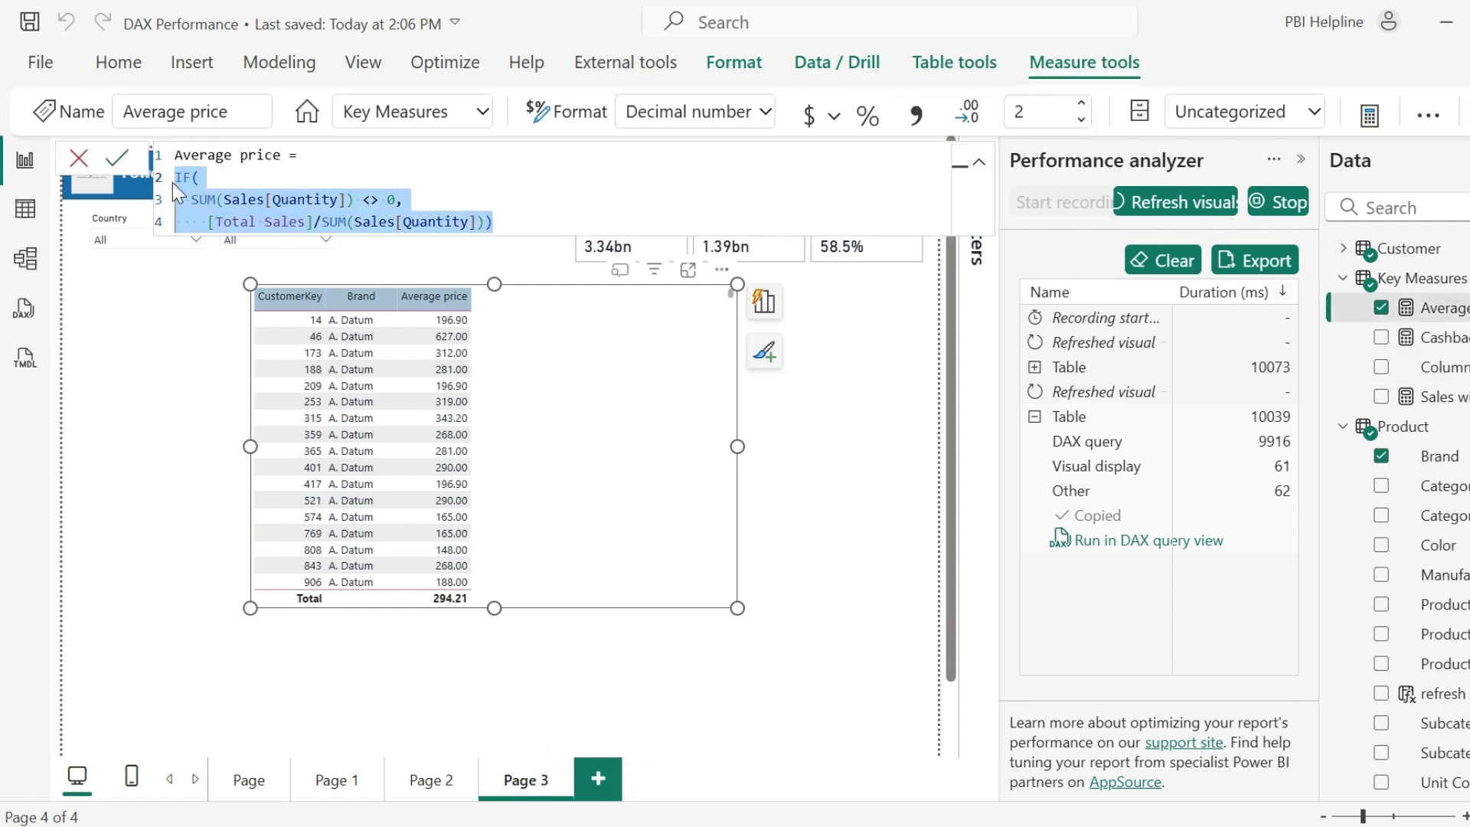
pyautogui.hotkey('ctrl', 'v')
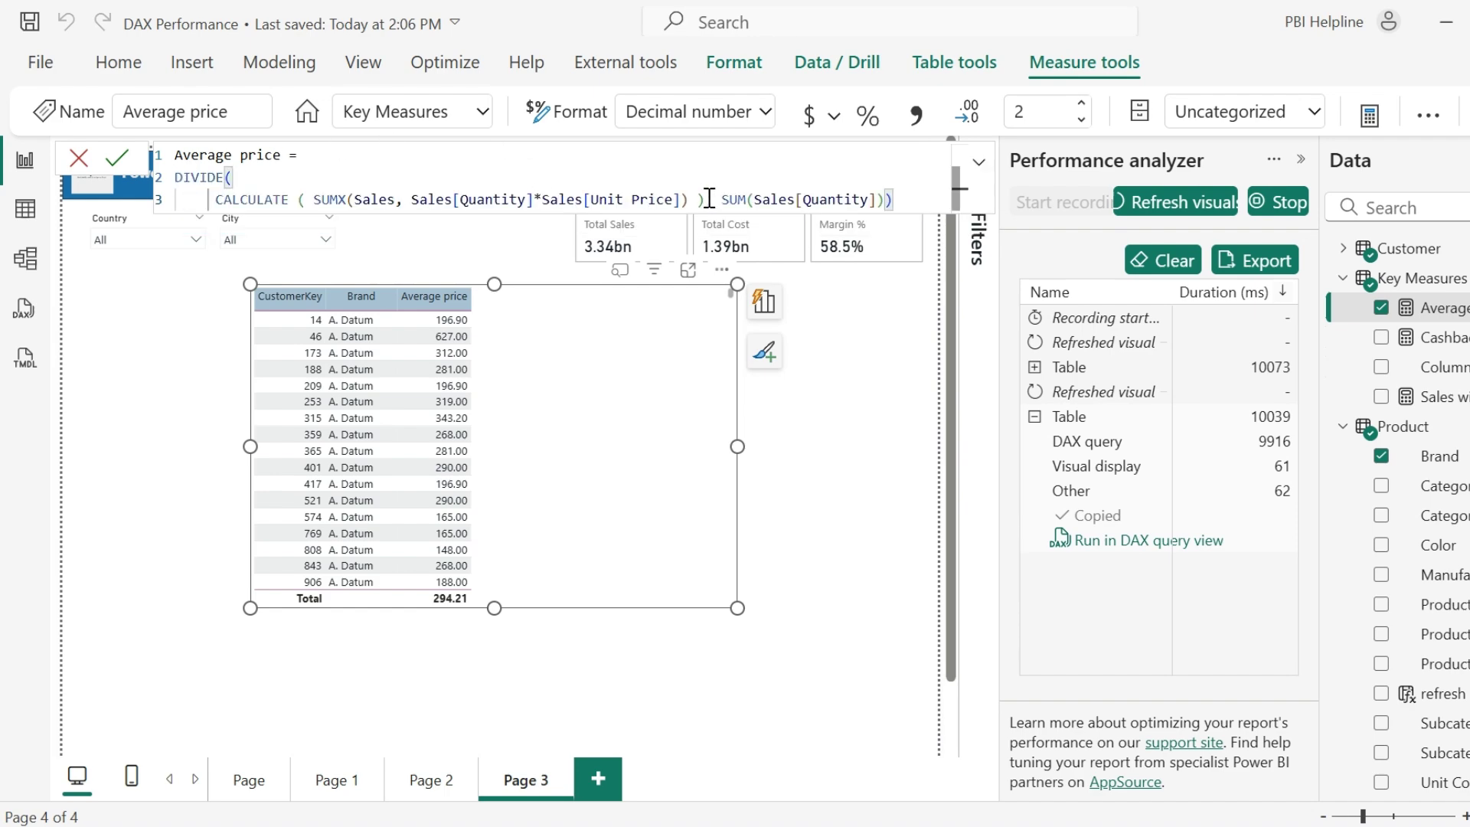